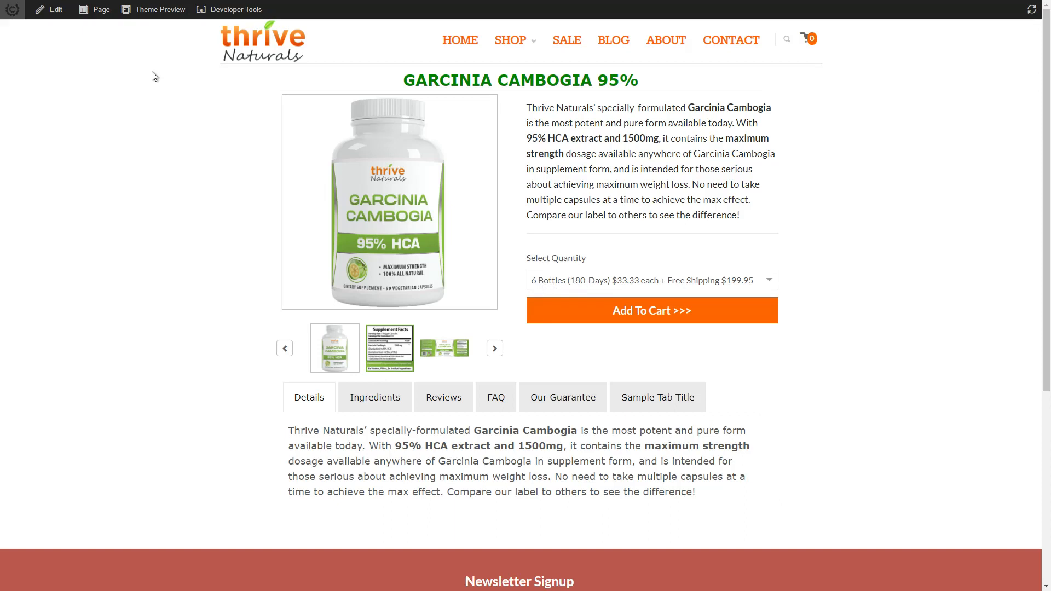
Enter edit mode and add an Item Single Variation Items List element above the ItemVariations element in the buy section
left_click(58, 14)
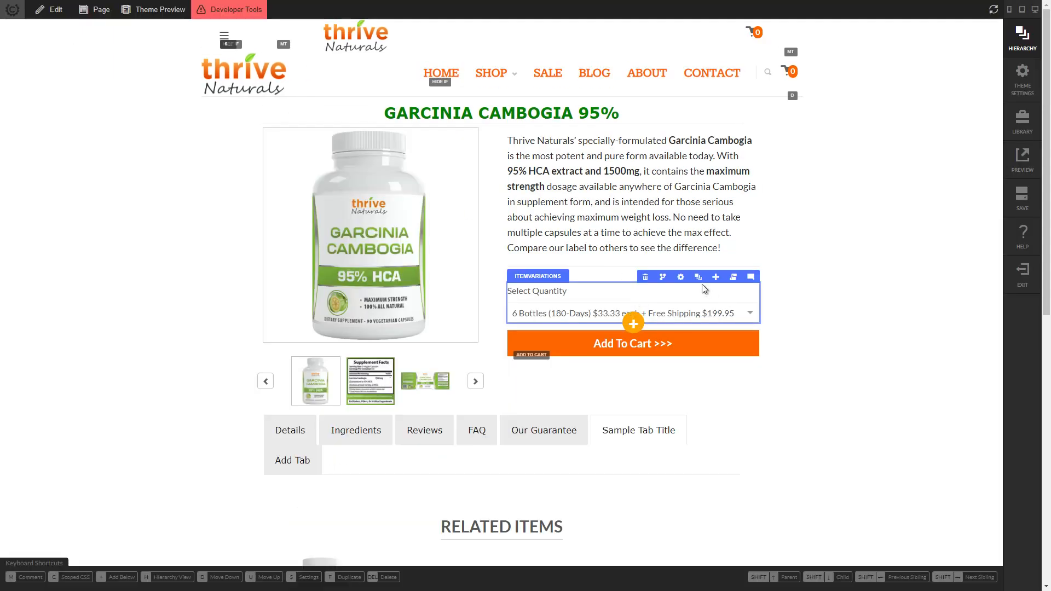
left_click(698, 276)
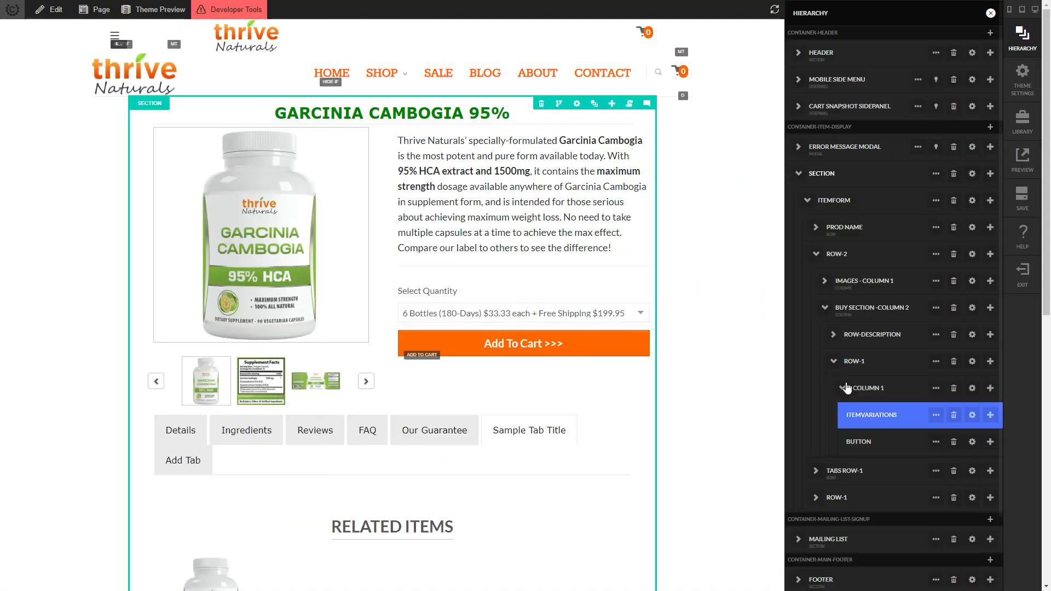
left_click(993, 416)
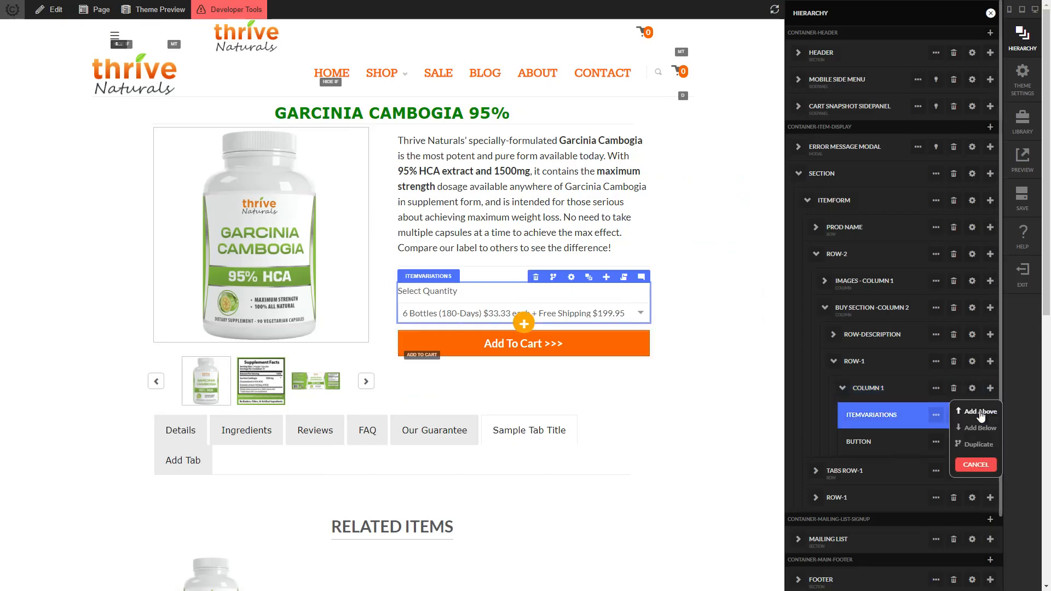
left_click(980, 411)
type("item singl")
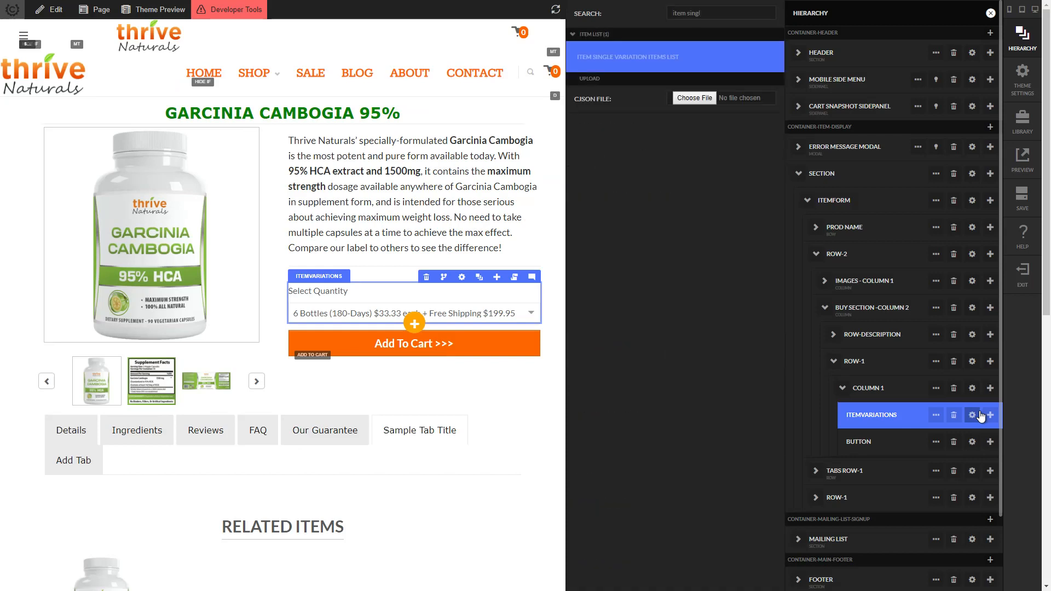
left_click(979, 415)
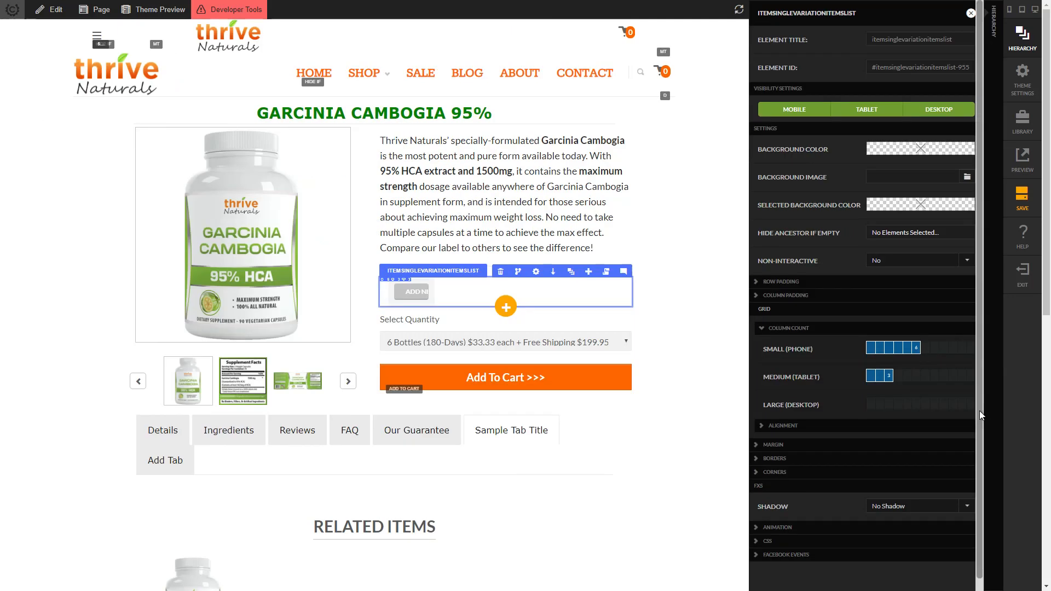
Set the new variation items list's small (phone) column count to 12 and clear its medium (tablet) column count
left_click(971, 354)
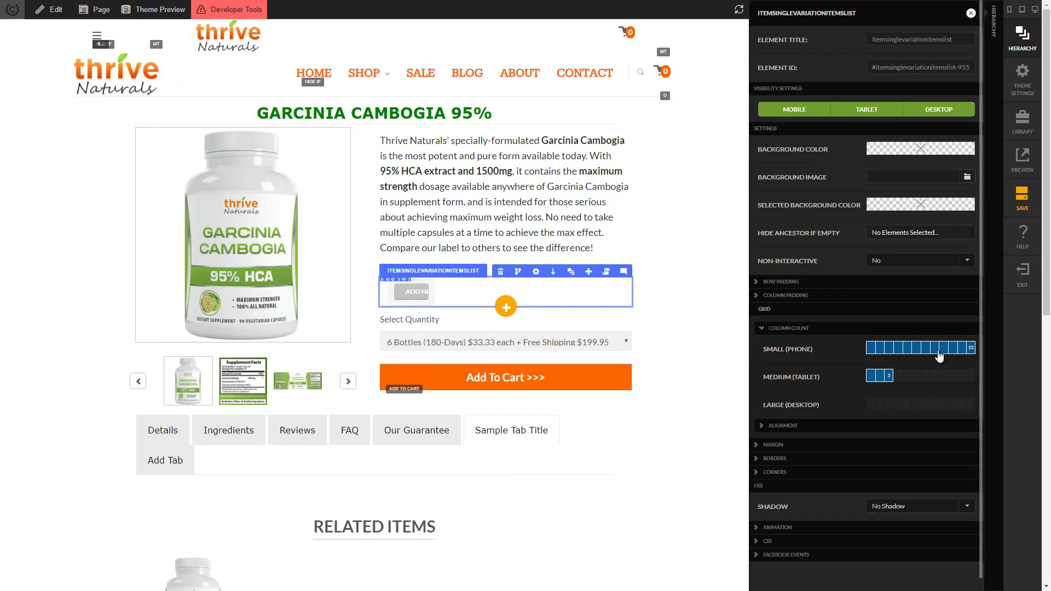
left_click(889, 379)
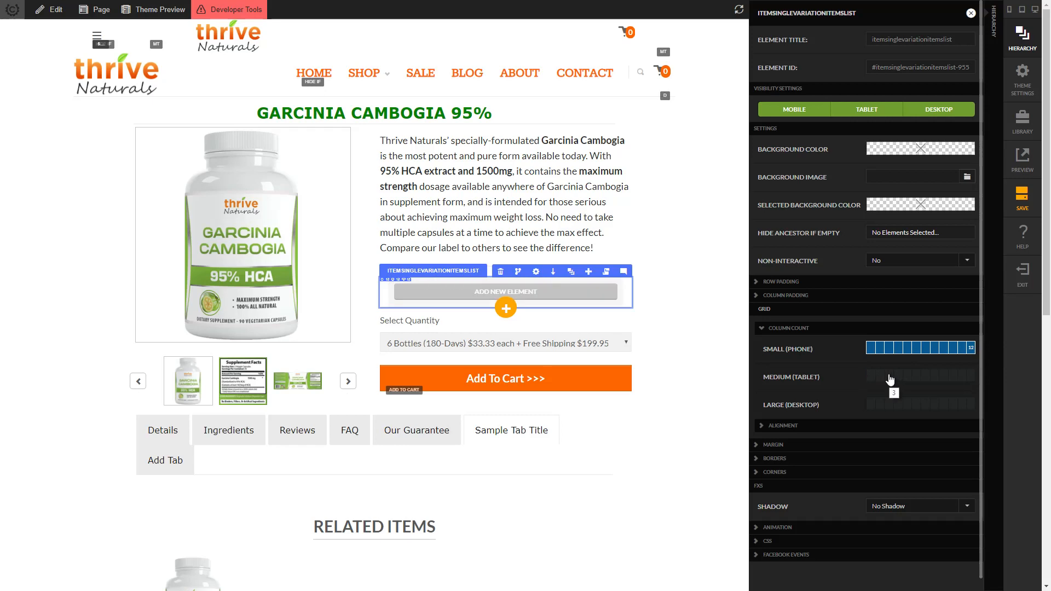
Set the variation items list's background color to the custom color lightgray
left_click(893, 152)
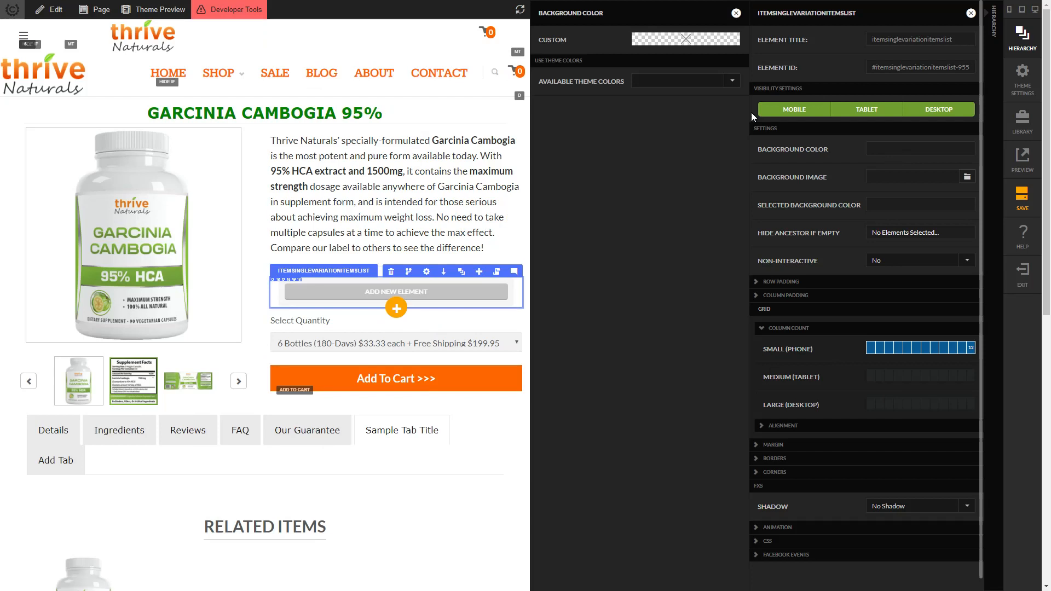
left_click(659, 43)
left_click(693, 159)
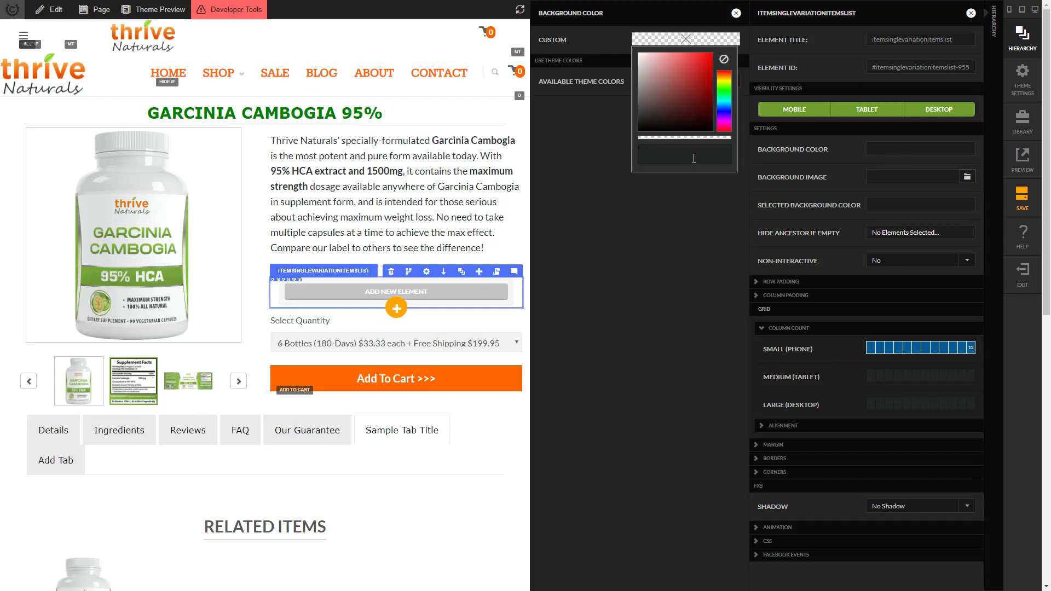
type("lightgray")
key("Return")
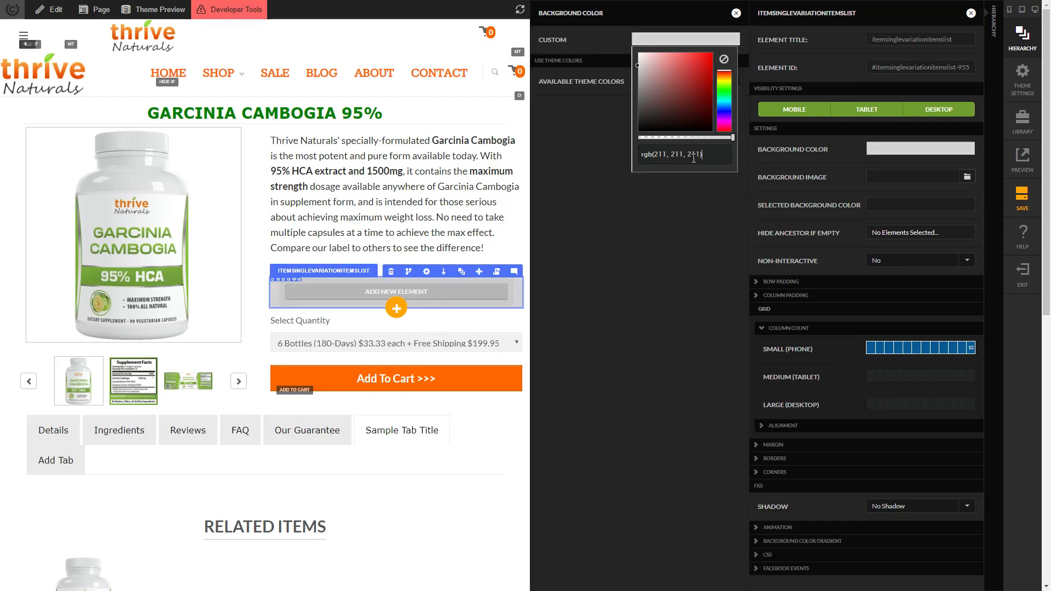
left_click(736, 13)
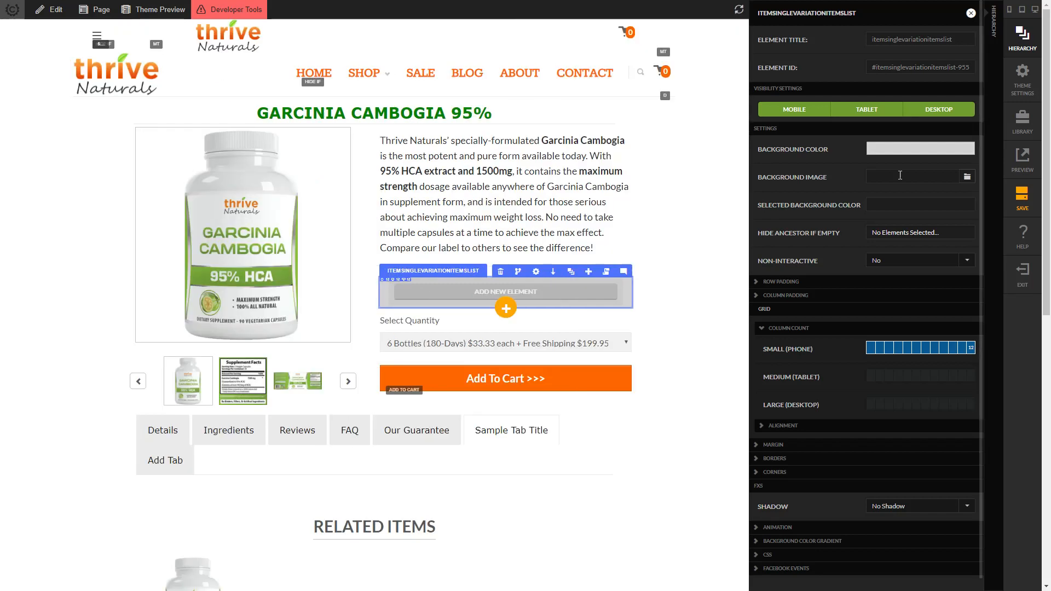
Set the variation items list's selected background color to the custom color lightblue and close its settings
left_click(912, 208)
left_click(684, 38)
left_click(684, 151)
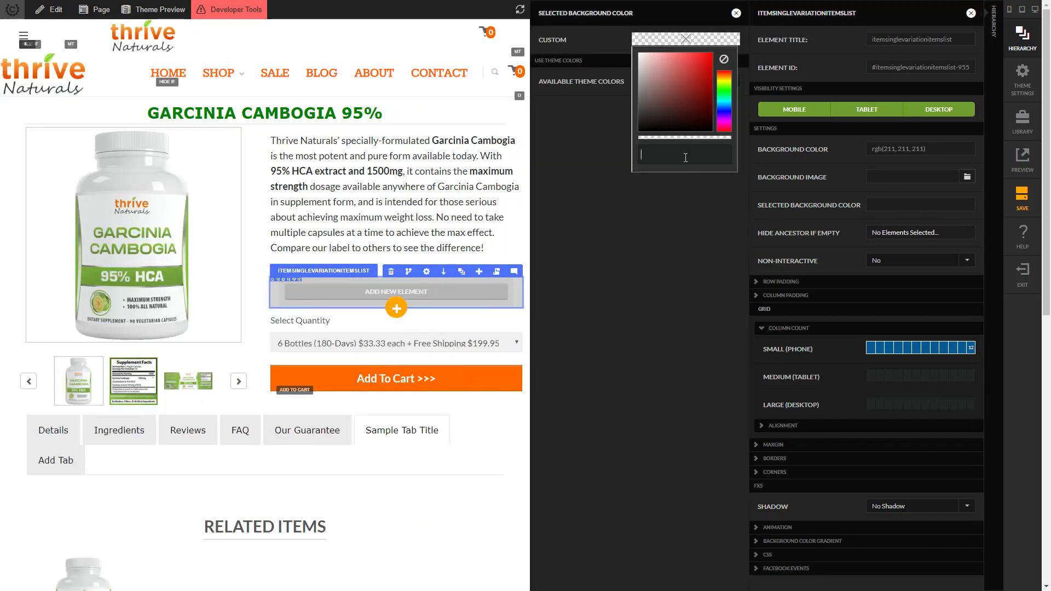
type("lightblue")
key("Return")
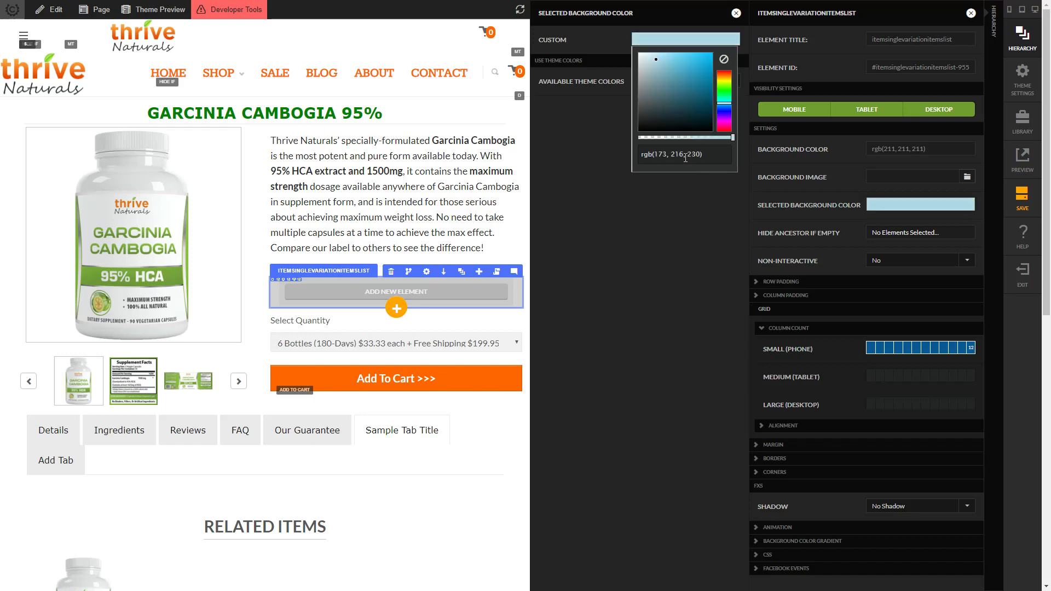
left_click(735, 13)
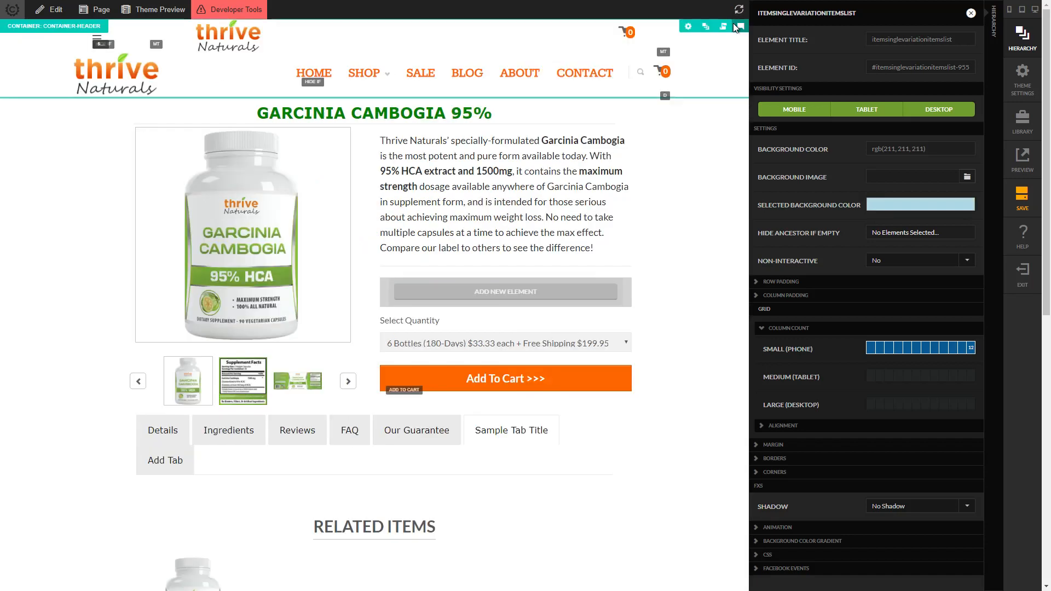
left_click(972, 14)
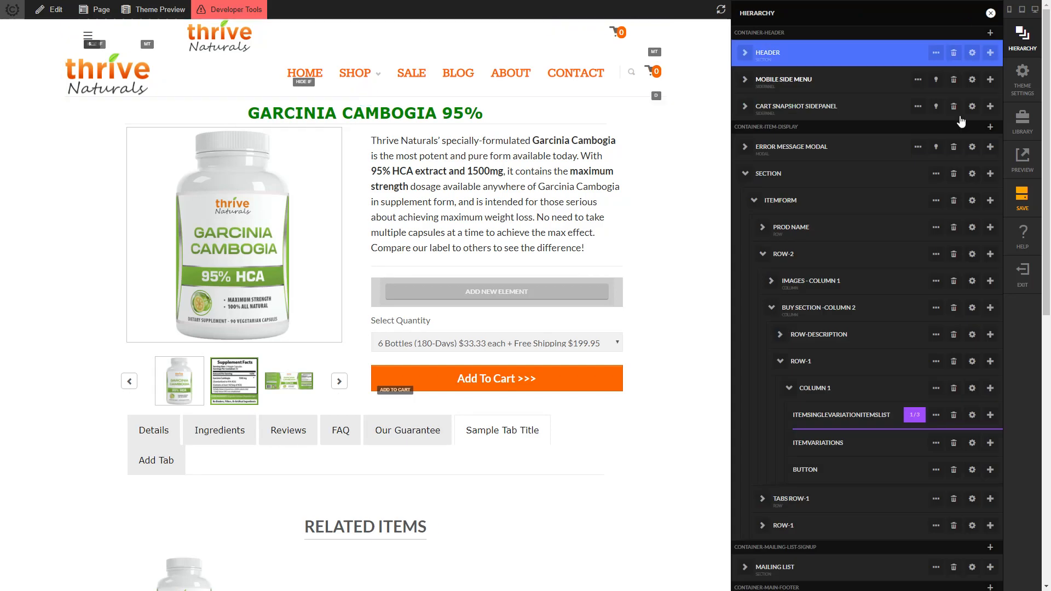
Add a row with three equal columns inside the variation items list
left_click(989, 417)
left_click(974, 414)
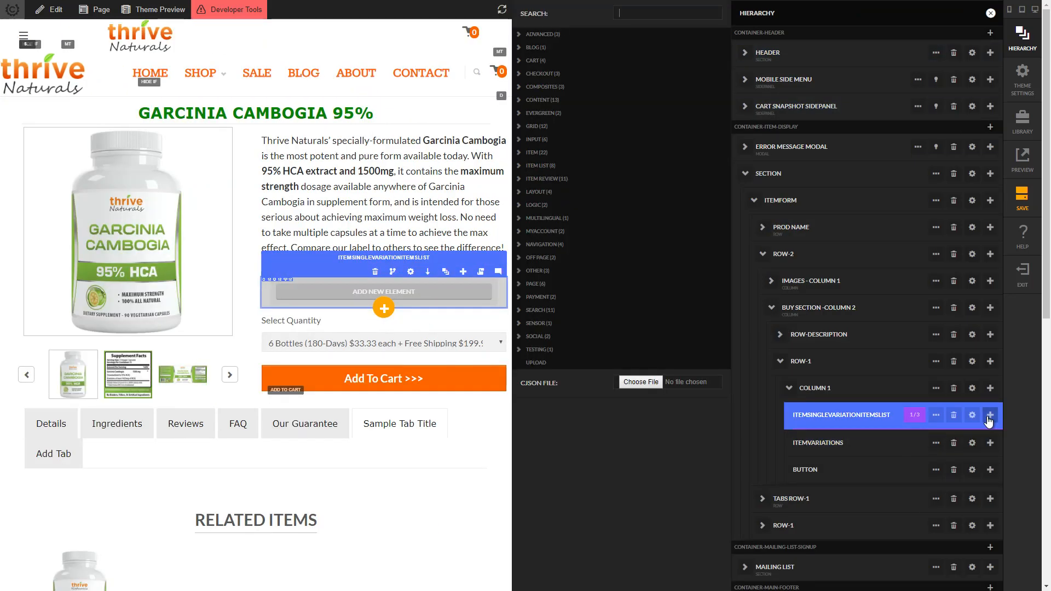
type("row")
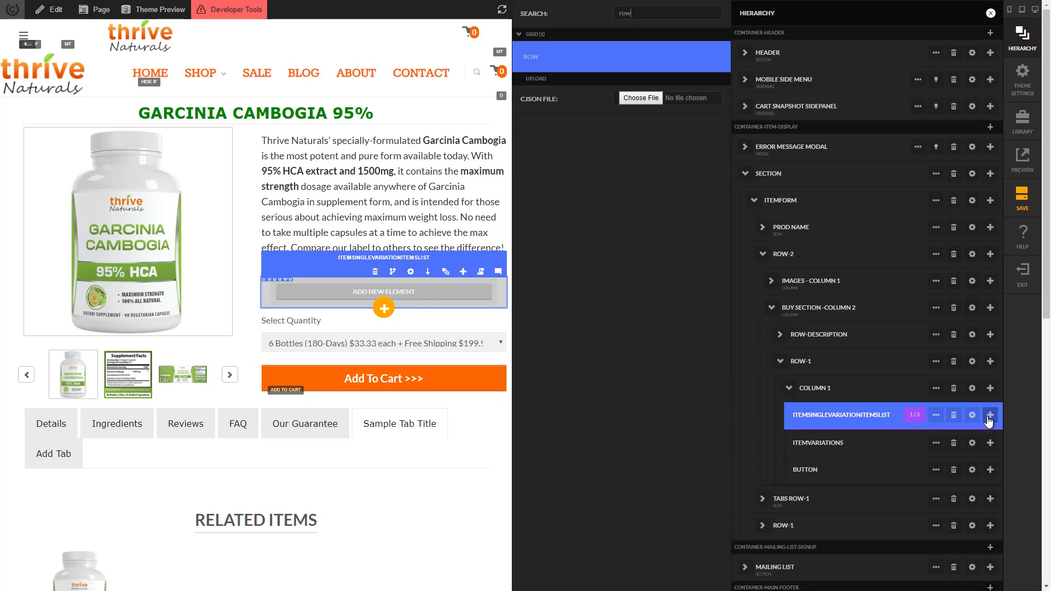
key("Return")
type("3")
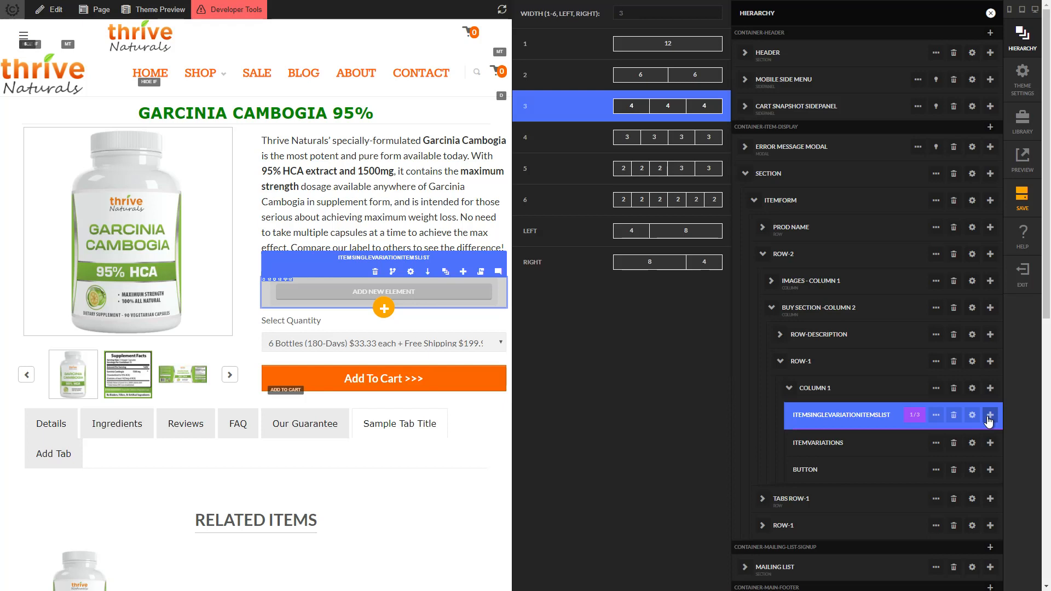
key("Return")
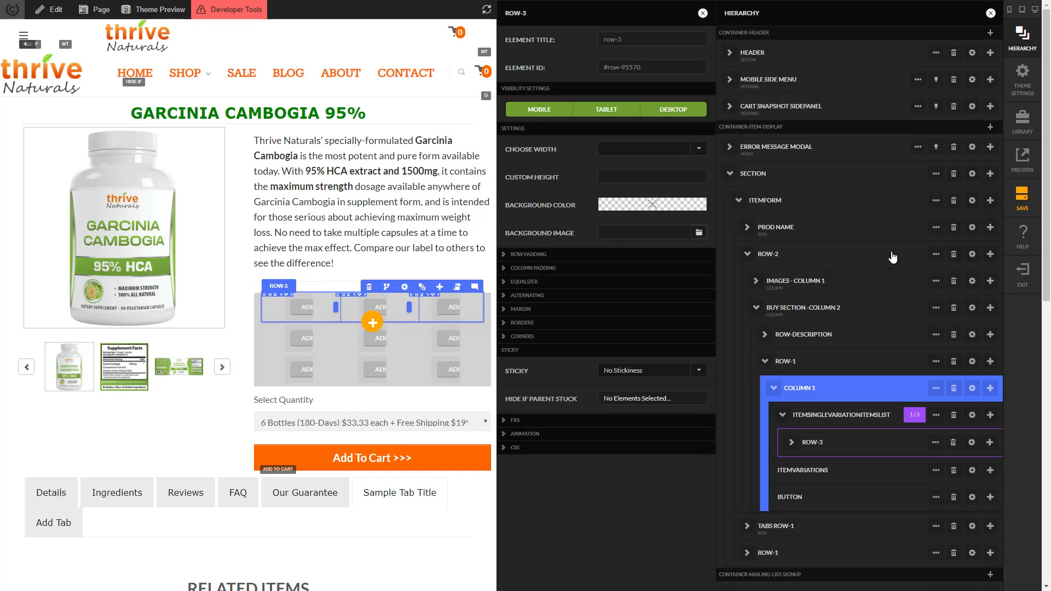
Zero out the margins and padding of the new three-column row for all layers beneath it
left_click(792, 443)
scroll(828, 441, "down", 2)
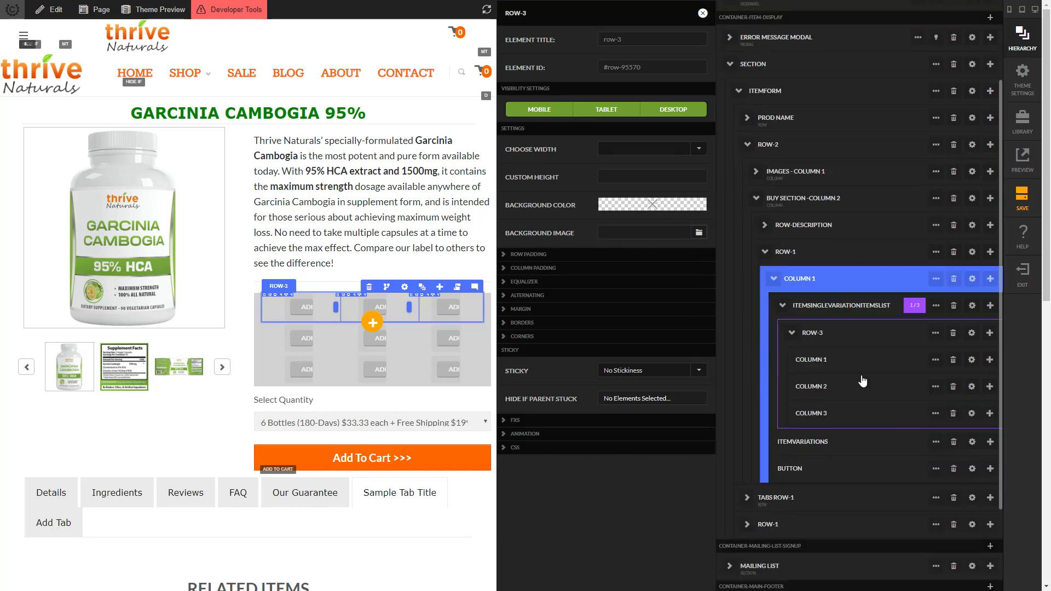
left_click(702, 13)
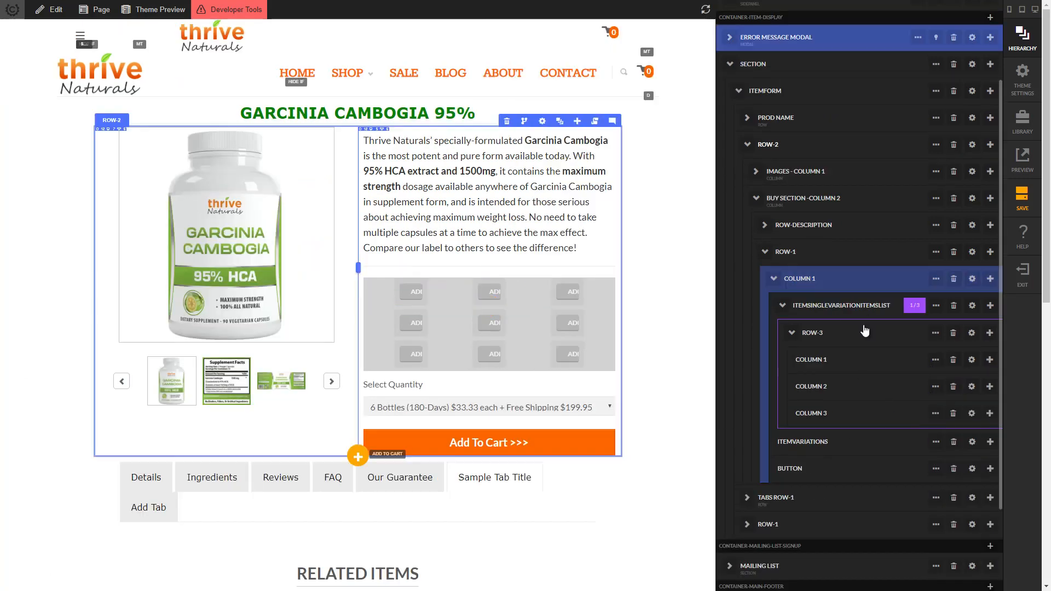
left_click(936, 334)
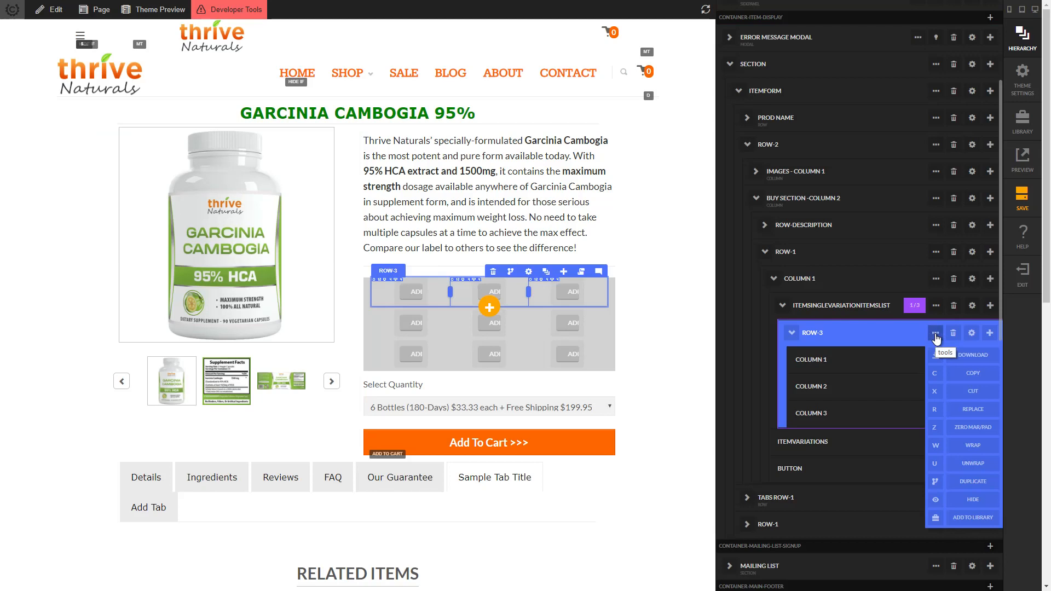
left_click(937, 427)
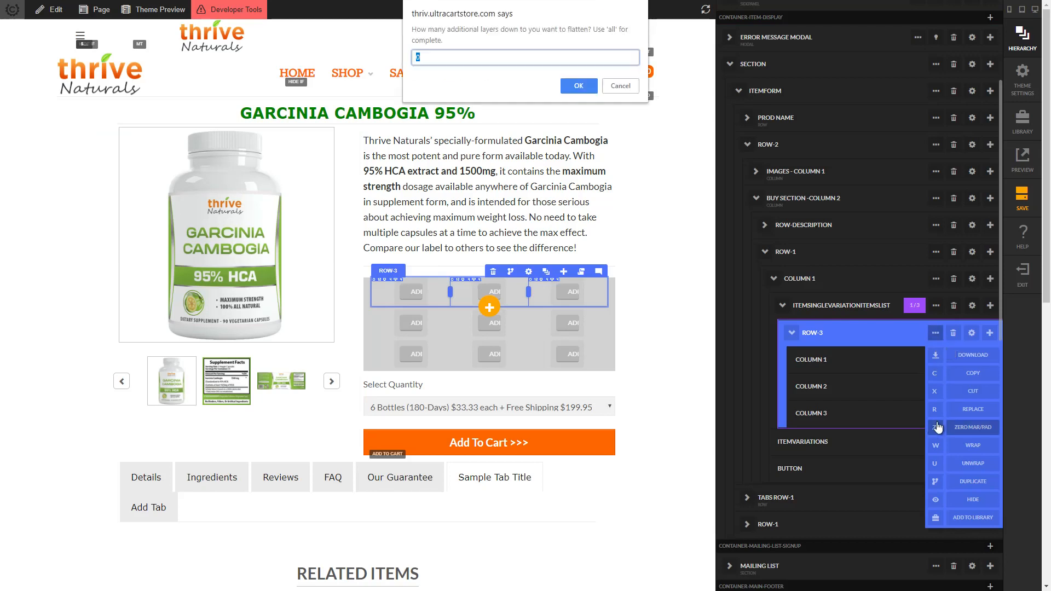
type("all")
key("Return")
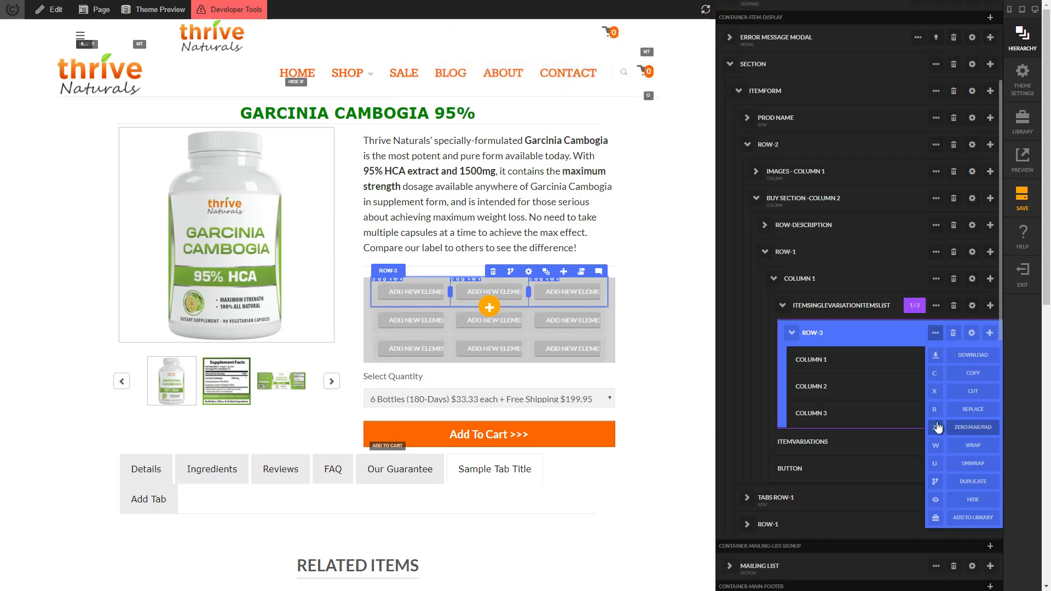
left_click(922, 357)
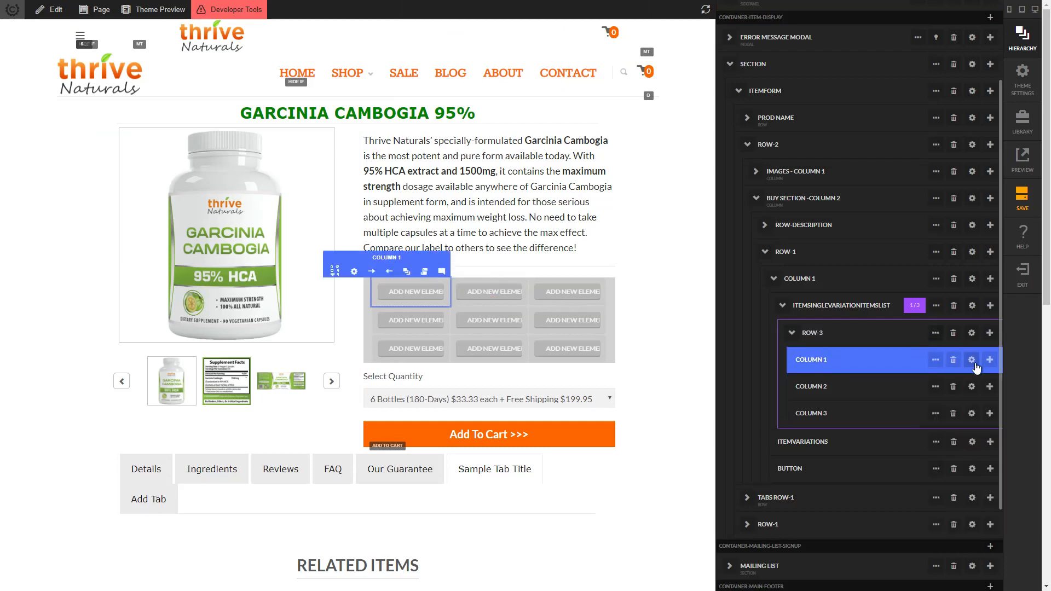
Set Column 1 of the new row to a small (phone) width of 1 and clear its medium (tablet) width
left_click(971, 361)
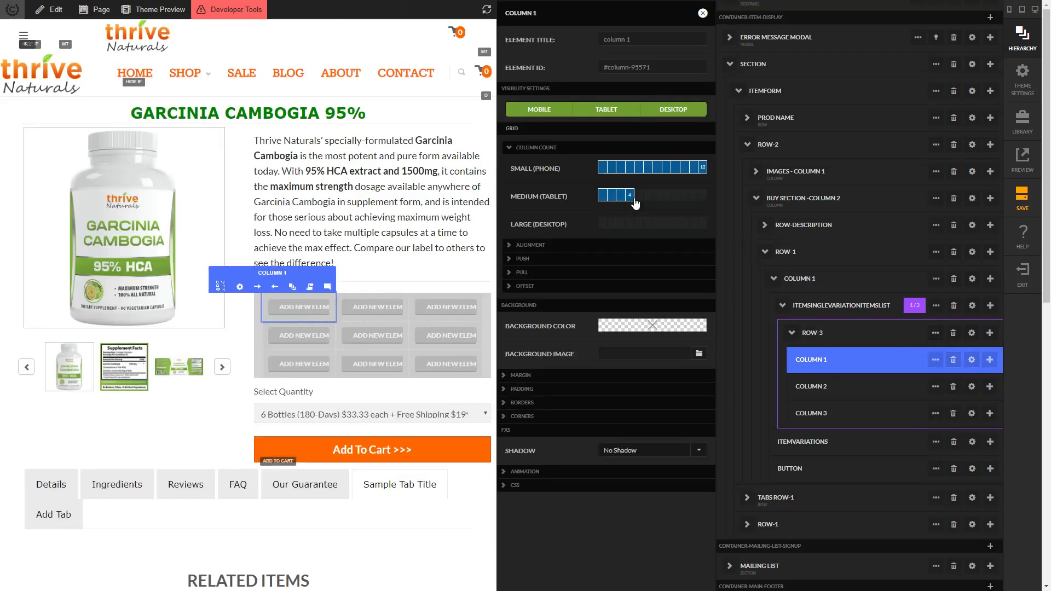
left_click(631, 198)
left_click(614, 171)
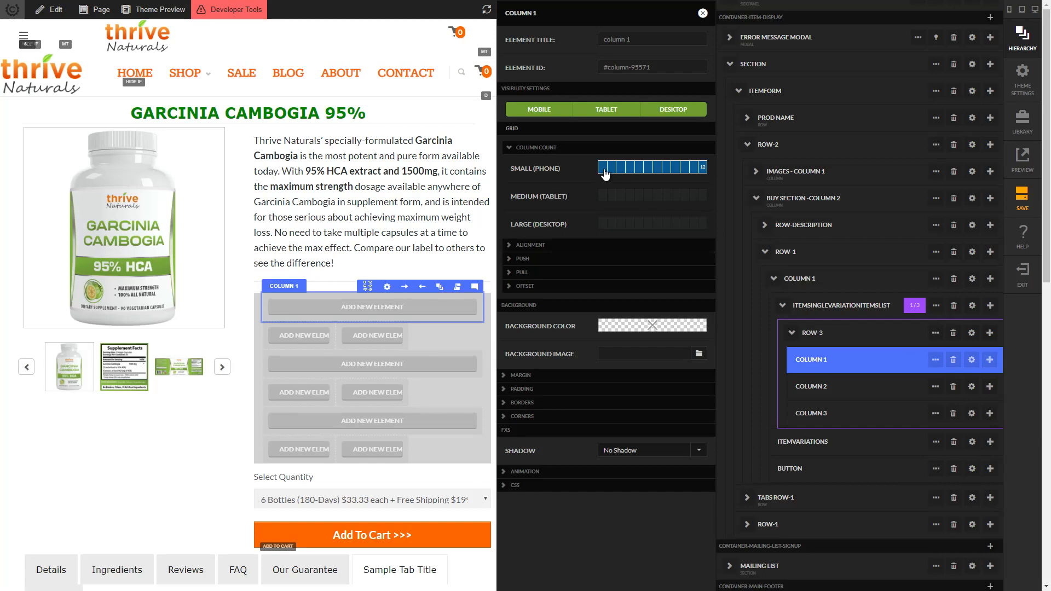
Set Column 2 of the row to a small (phone) width of 9 and clear its medium (tablet) width
left_click(972, 387)
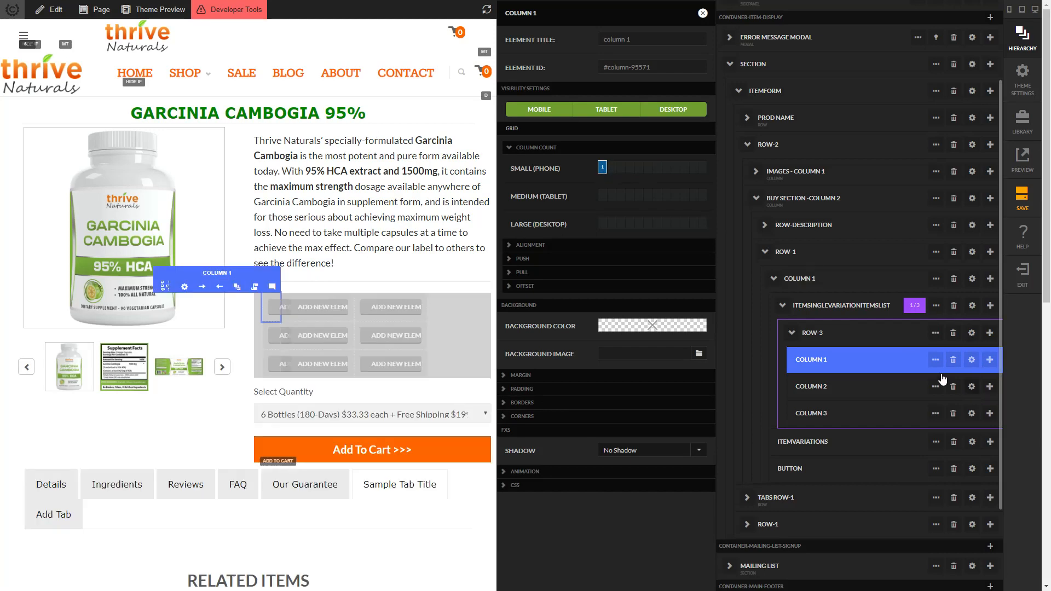
left_click(616, 199)
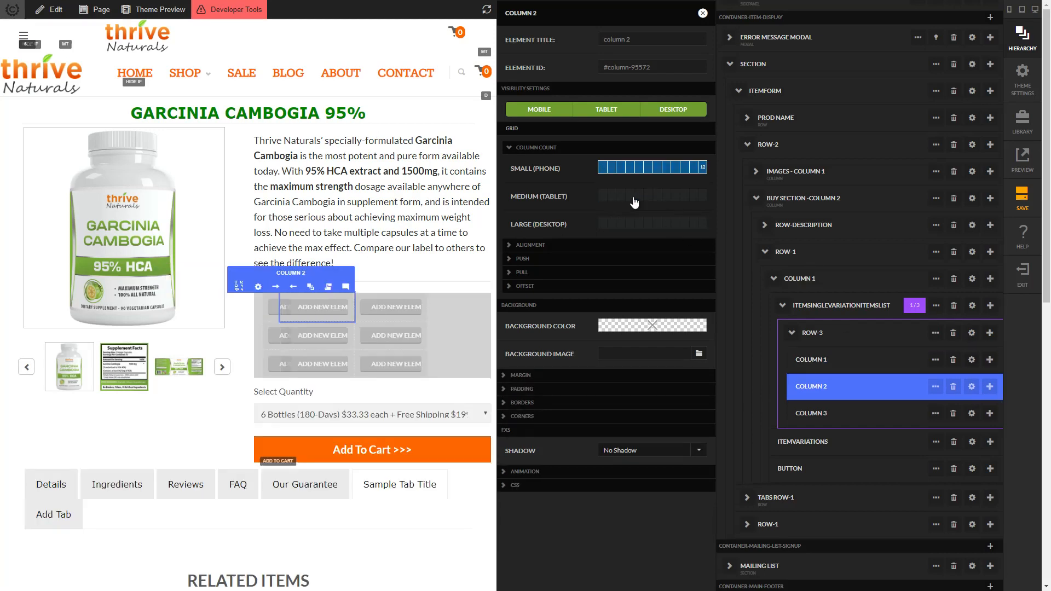
left_click(684, 169)
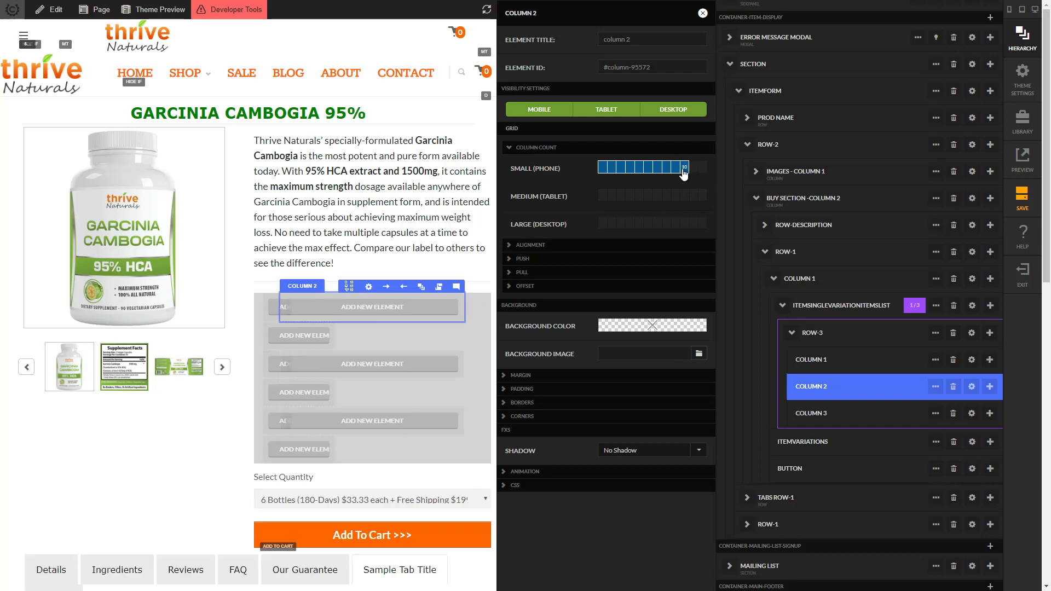
left_click(675, 168)
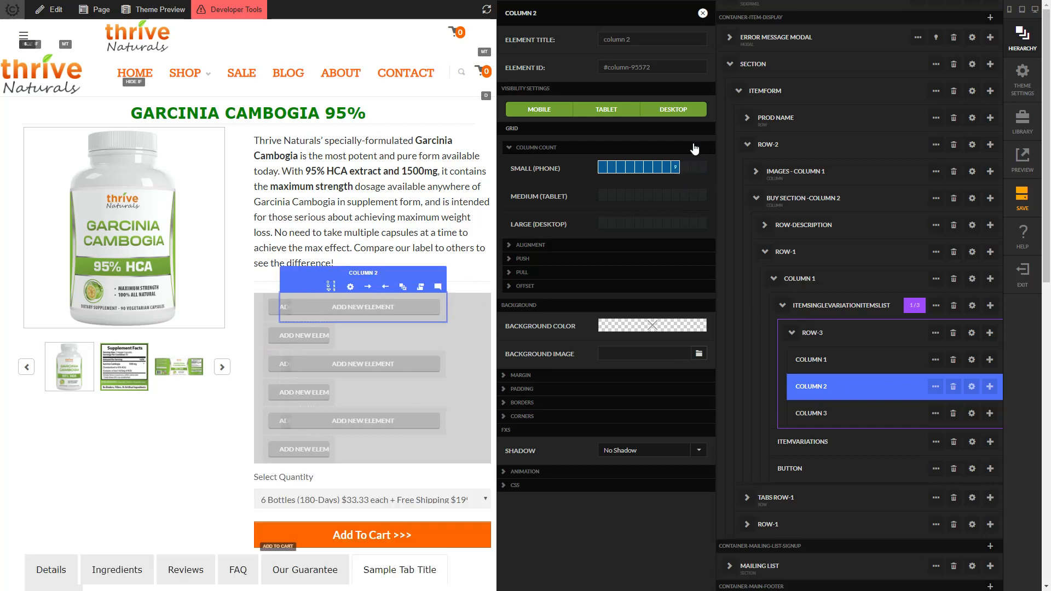
left_click(703, 12)
Set Column 3 of the row to a small (phone) width of 2 and clear its medium (tablet) width
left_click(944, 420)
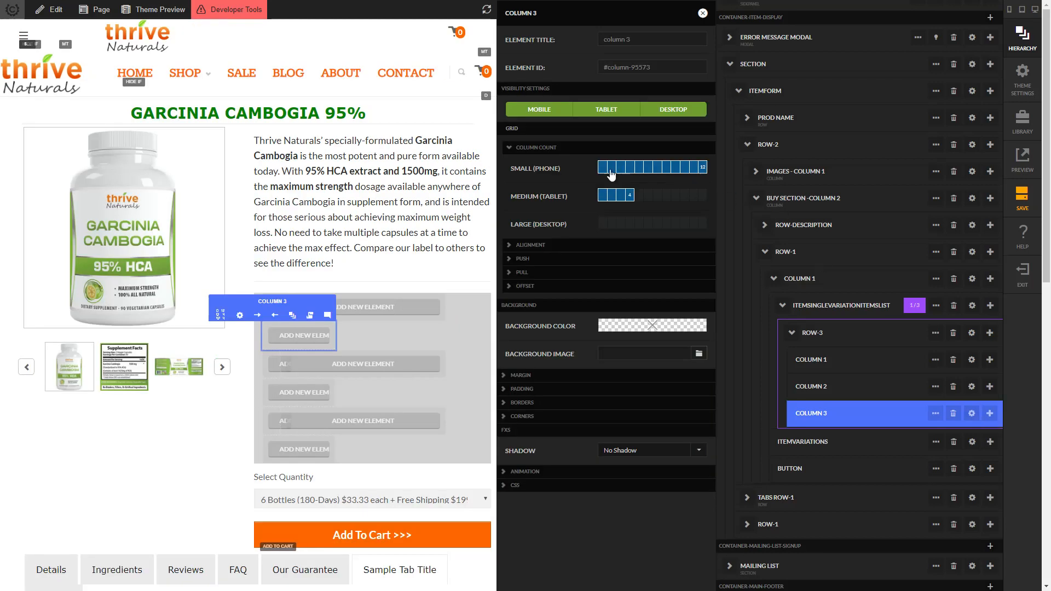
left_click(611, 171)
left_click(638, 194)
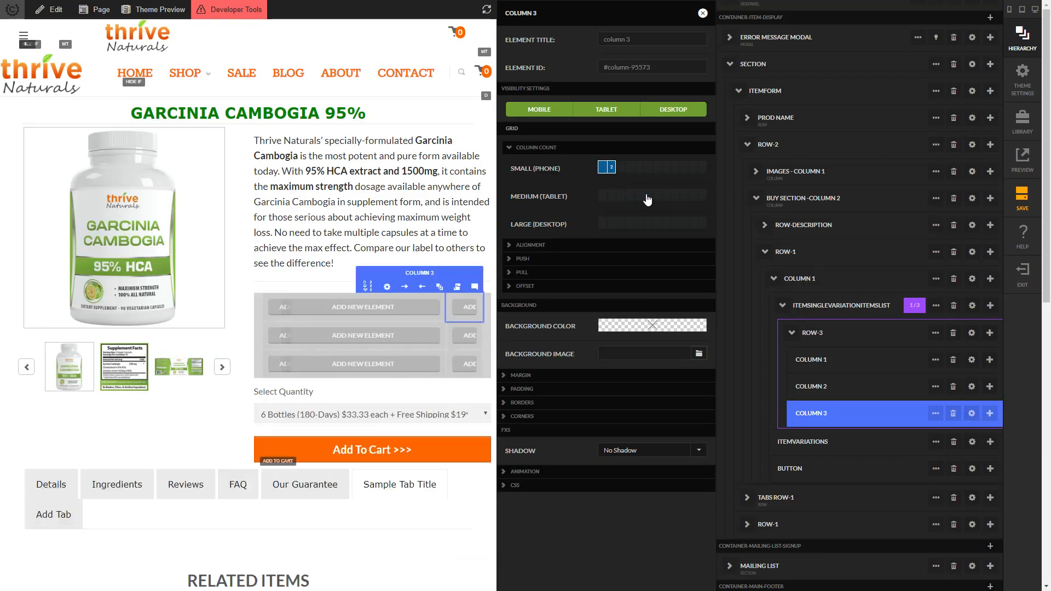
left_click(704, 13)
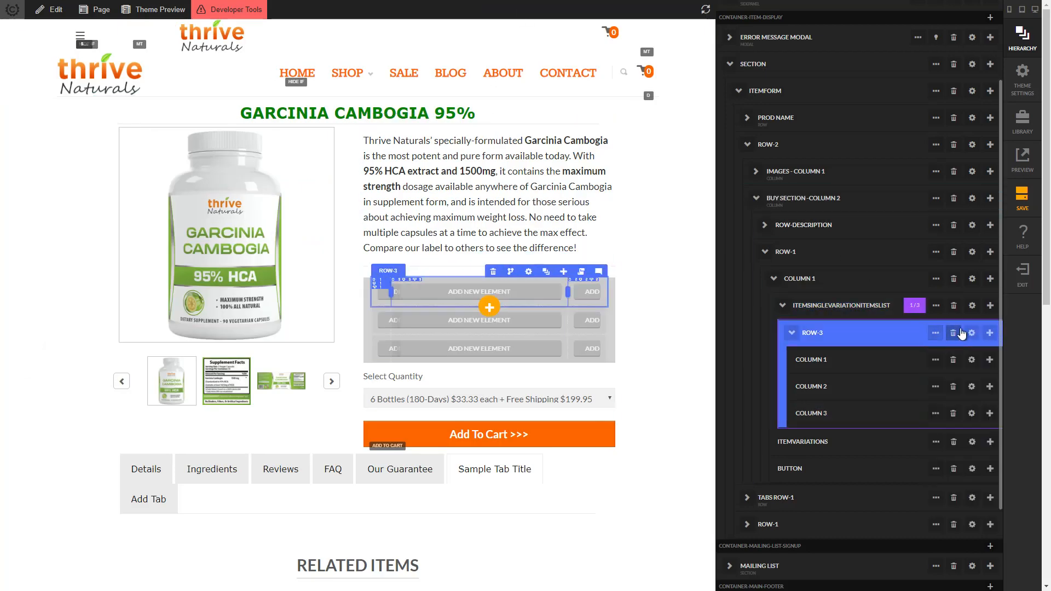
Set Equalize Columns to Yes for the new three-column row
left_click(972, 333)
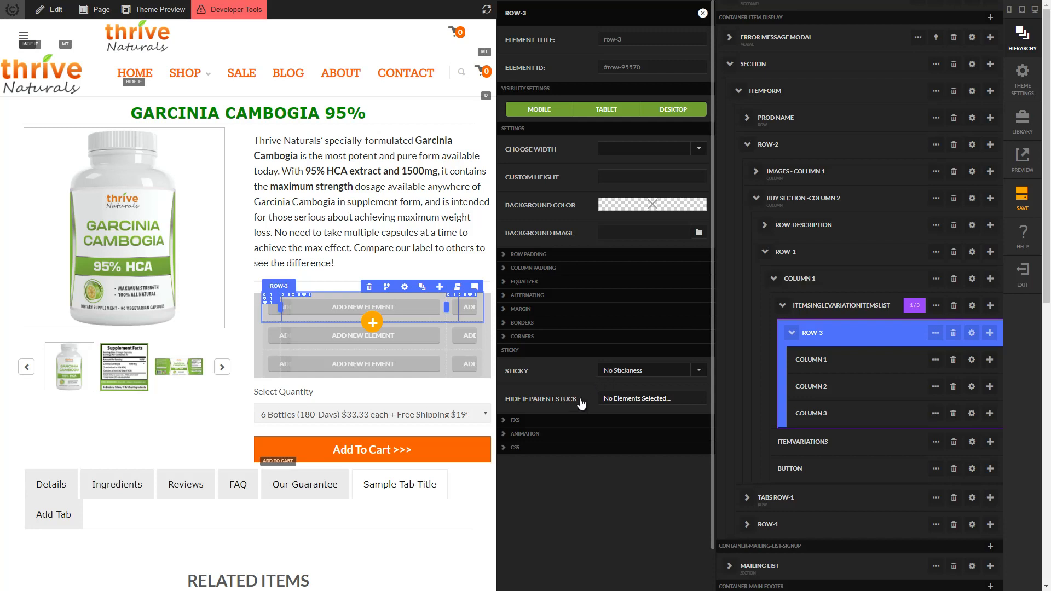
left_click(577, 282)
left_click(677, 303)
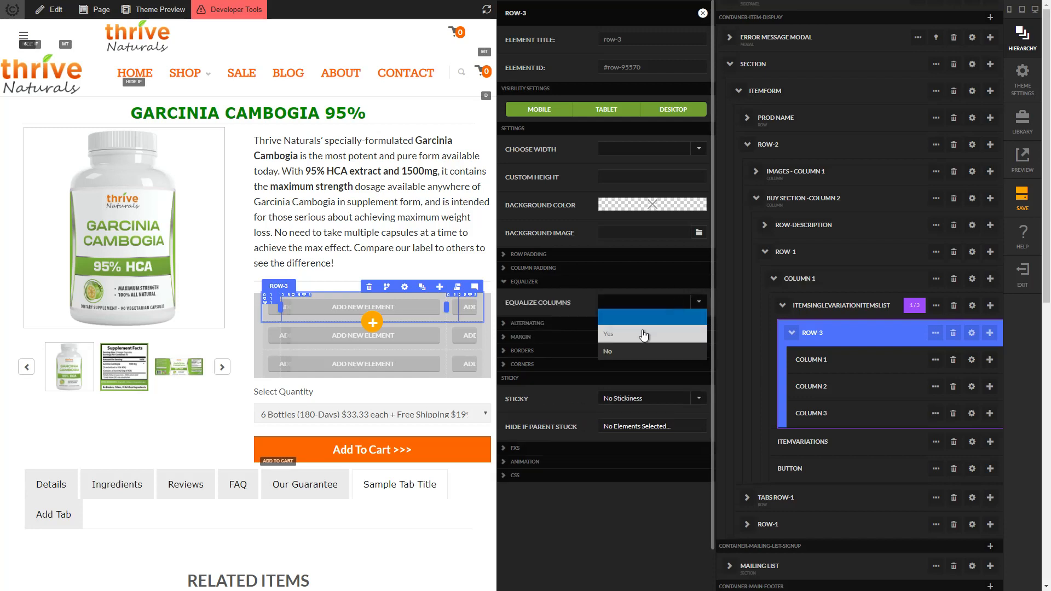
left_click(643, 331)
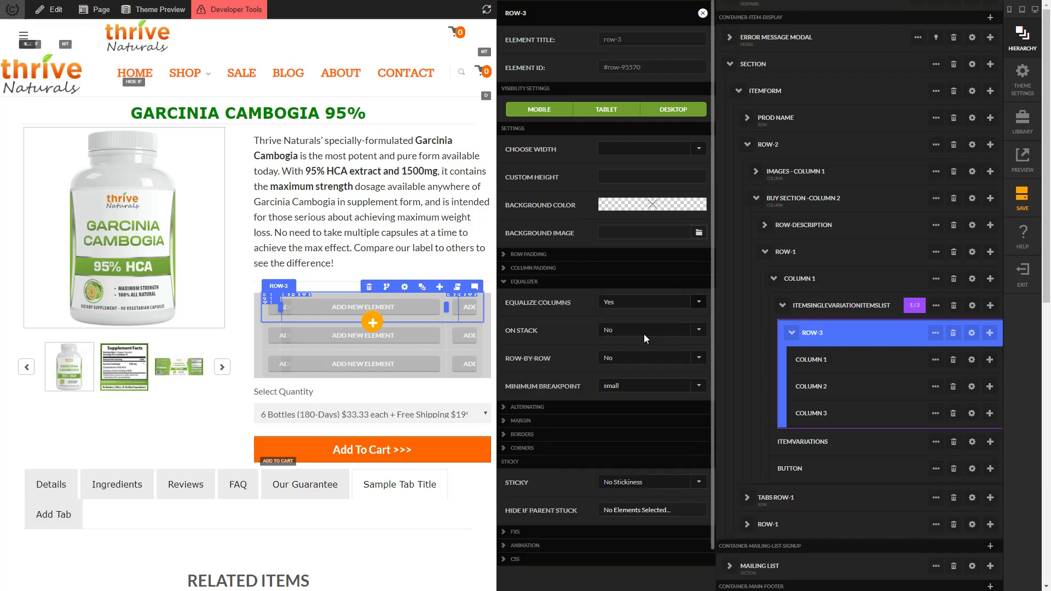
left_click(702, 13)
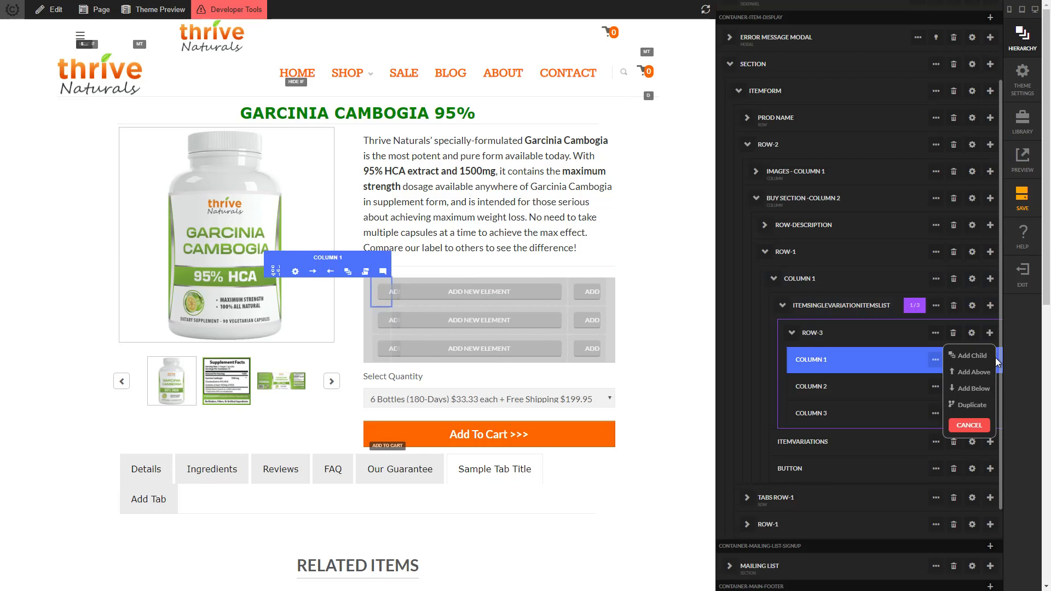
Add a Vertical Aligner inside Column 1 of the row and set its vertical alignment to Middle
left_click(969, 361)
type("v")
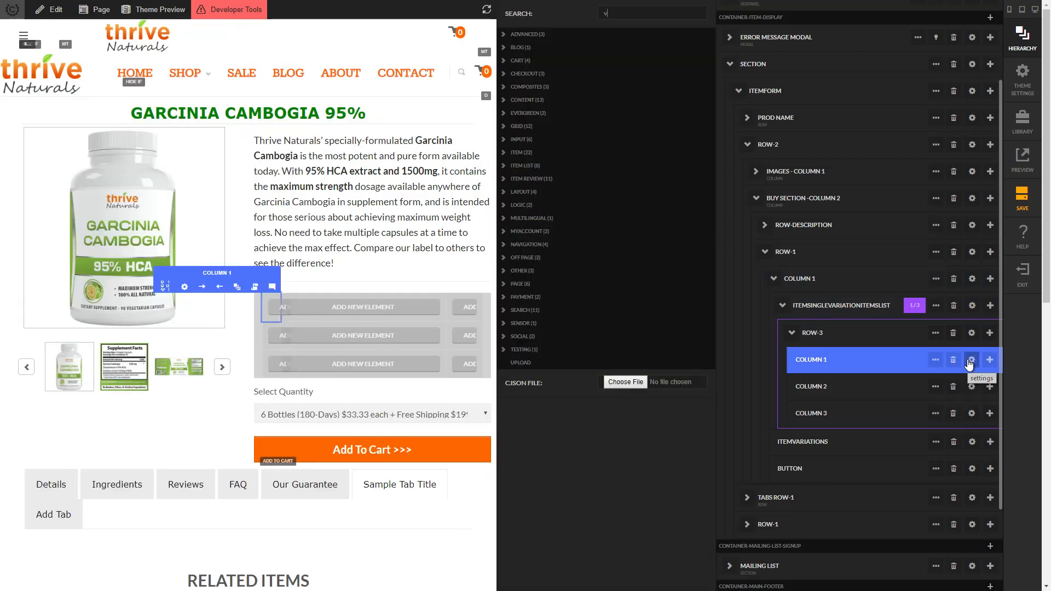
type("ertical")
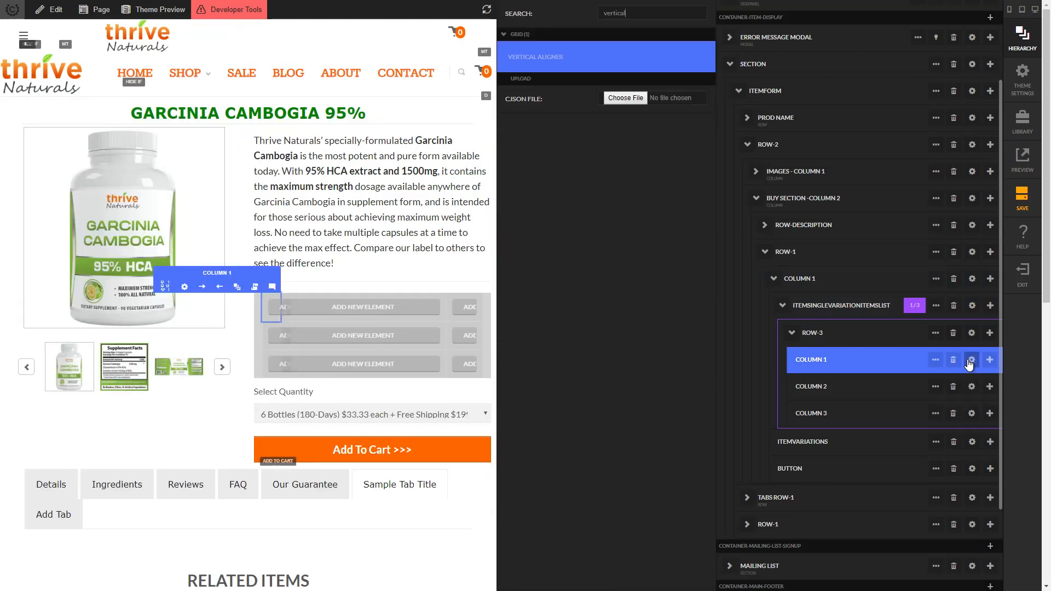
key("Return")
left_click(667, 126)
left_click(655, 176)
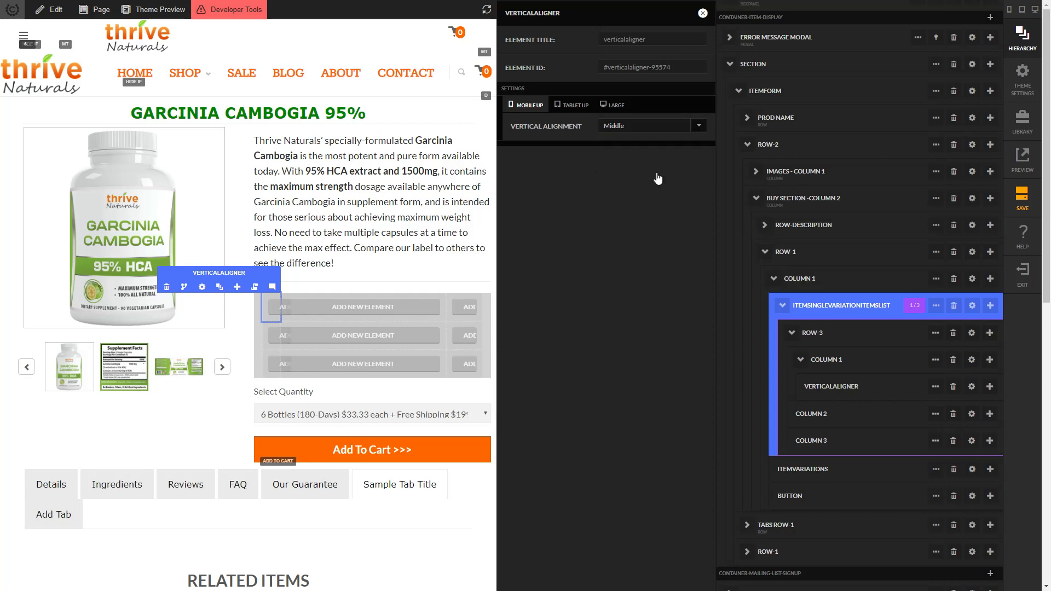
left_click(703, 13)
Add an Item Single Variation Radio element inside Column 1's vertical aligner
left_click(935, 387)
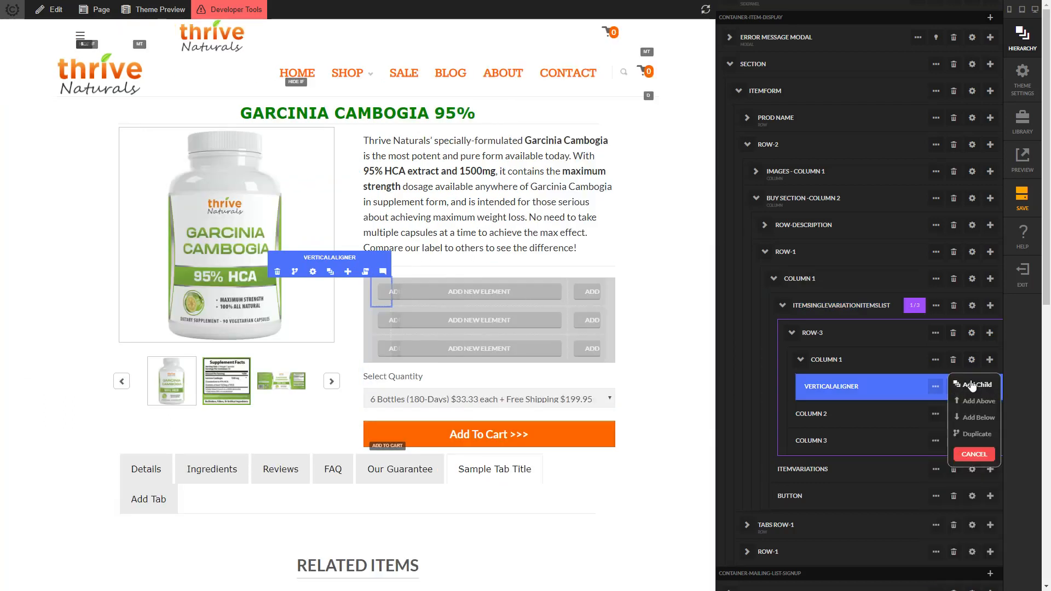
left_click(974, 386)
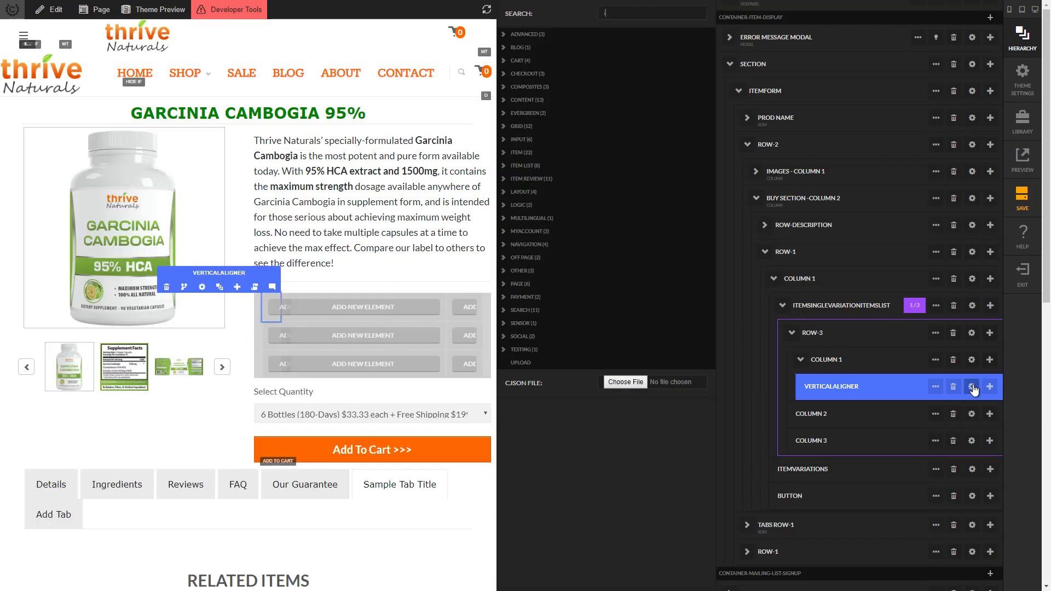
type("item single")
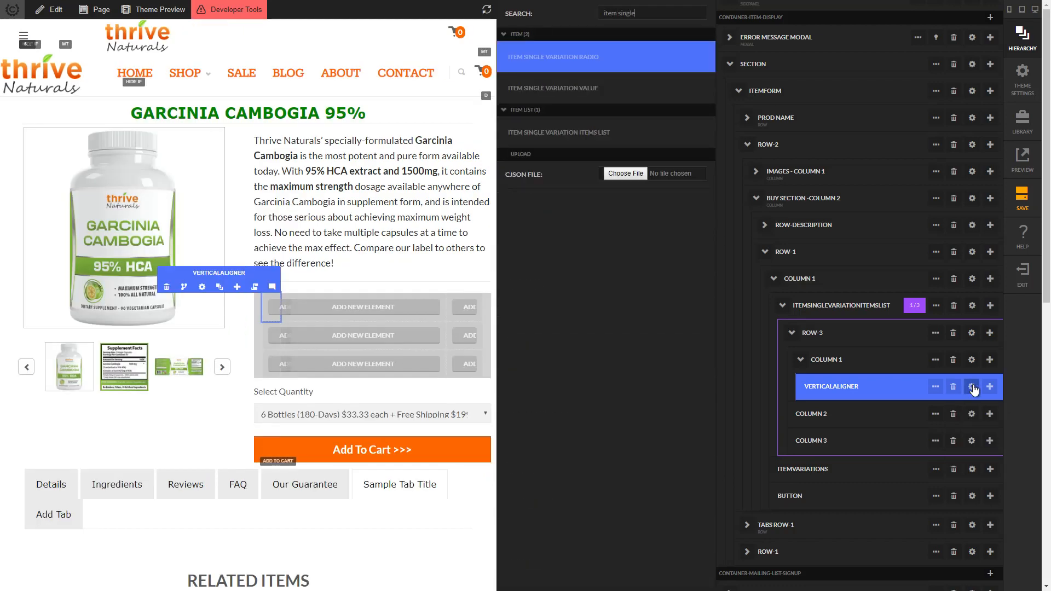
key("Return")
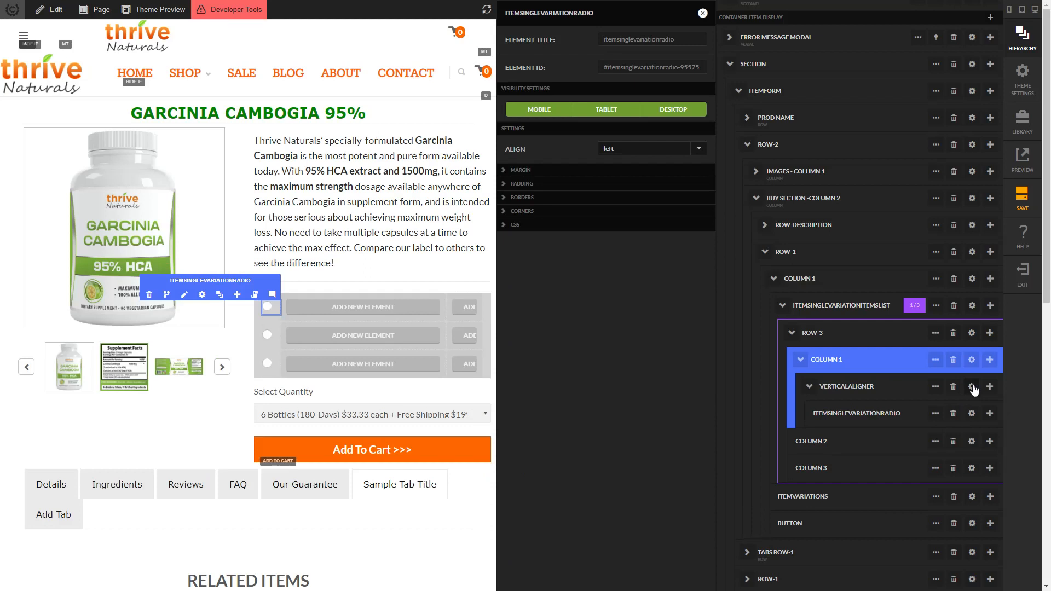
left_click(702, 13)
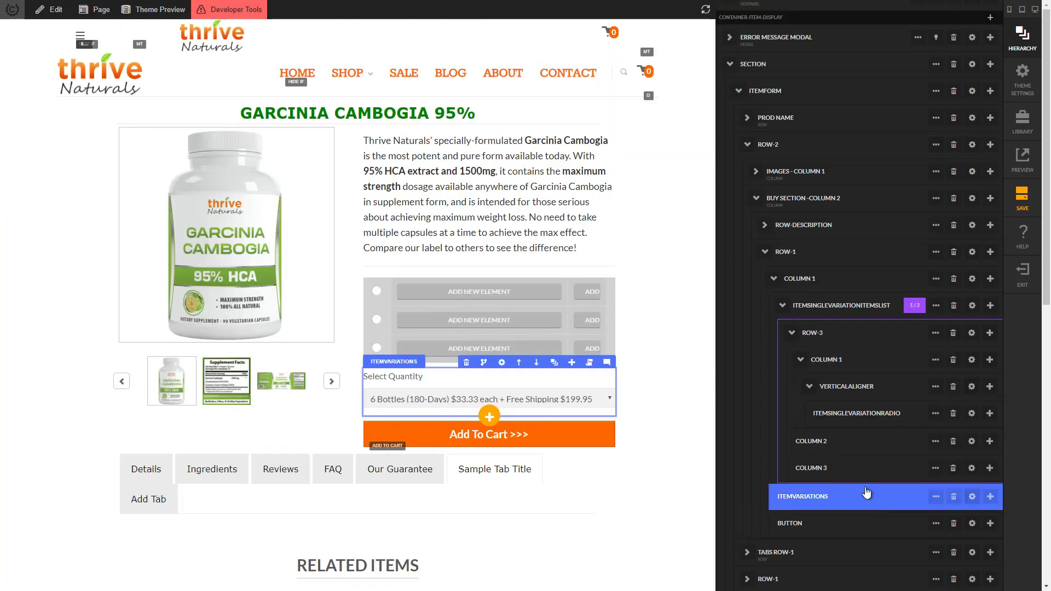
Add a Vertical Aligner inside Column 2 of the row and set its vertical alignment to Middle
left_click(989, 442)
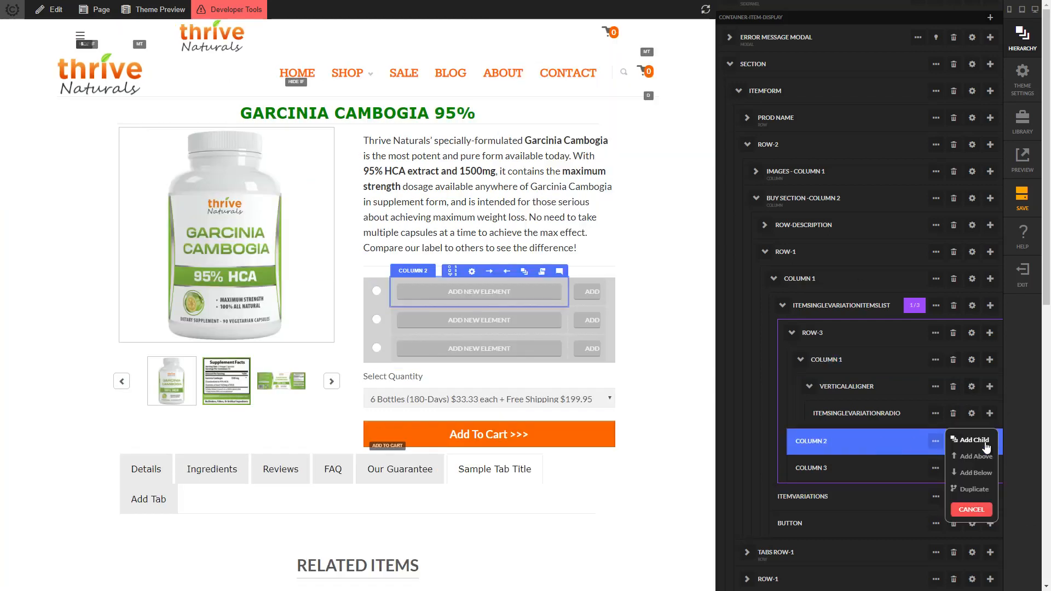
left_click(964, 447)
type("verit")
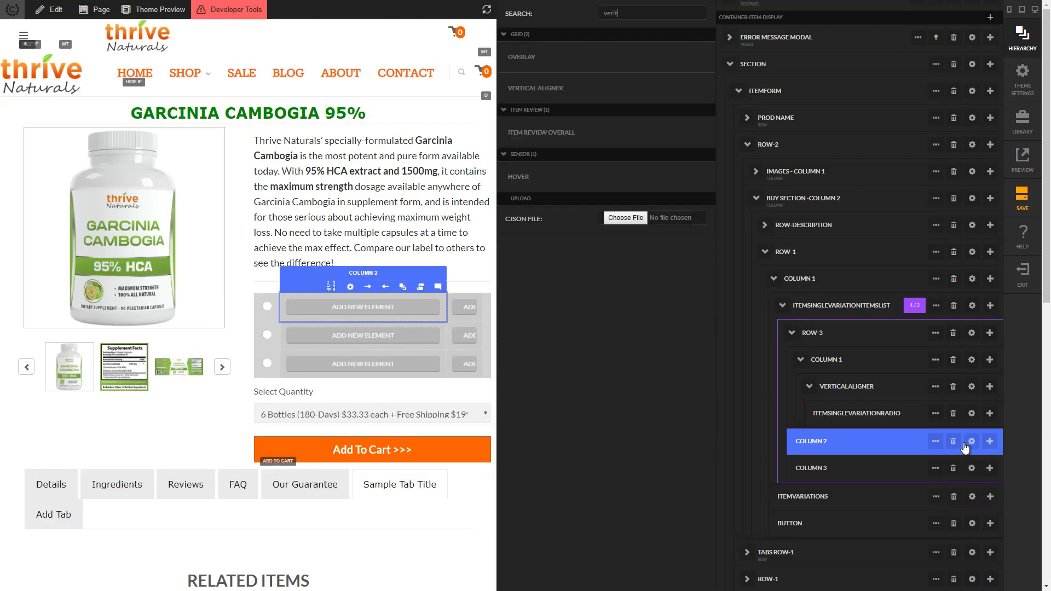
type("ctical")
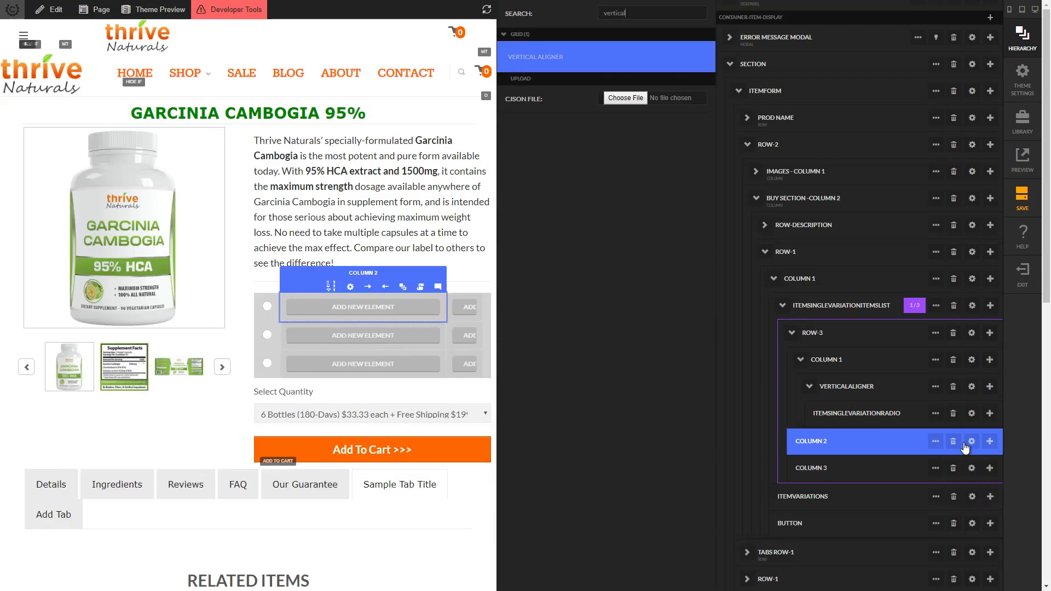
key("Return")
left_click(655, 127)
left_click(644, 175)
left_click(702, 13)
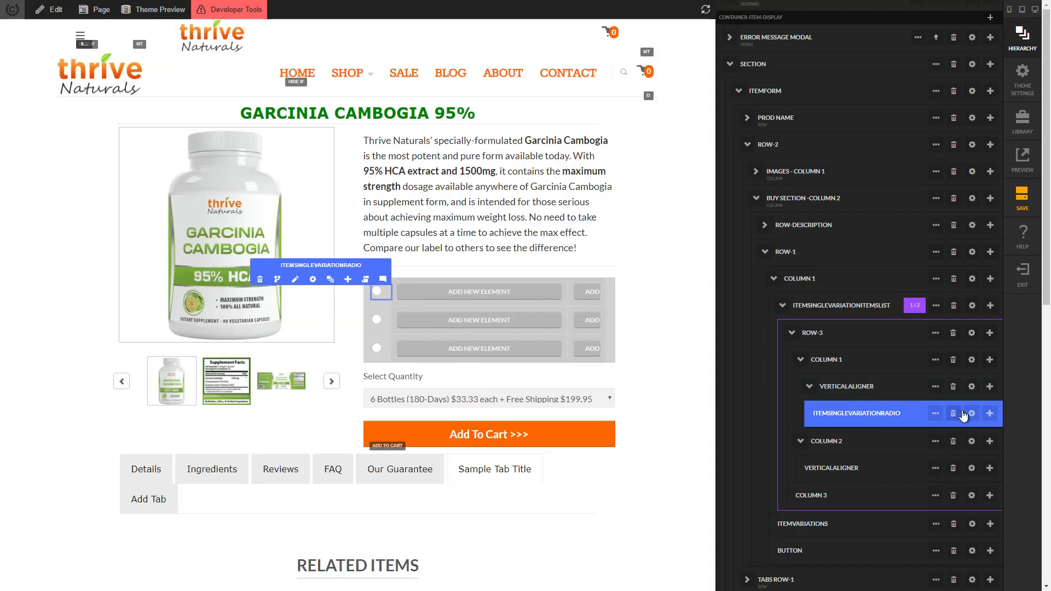
Add an Item Single Variation Value element inside Column 2's vertical aligner
left_click(989, 469)
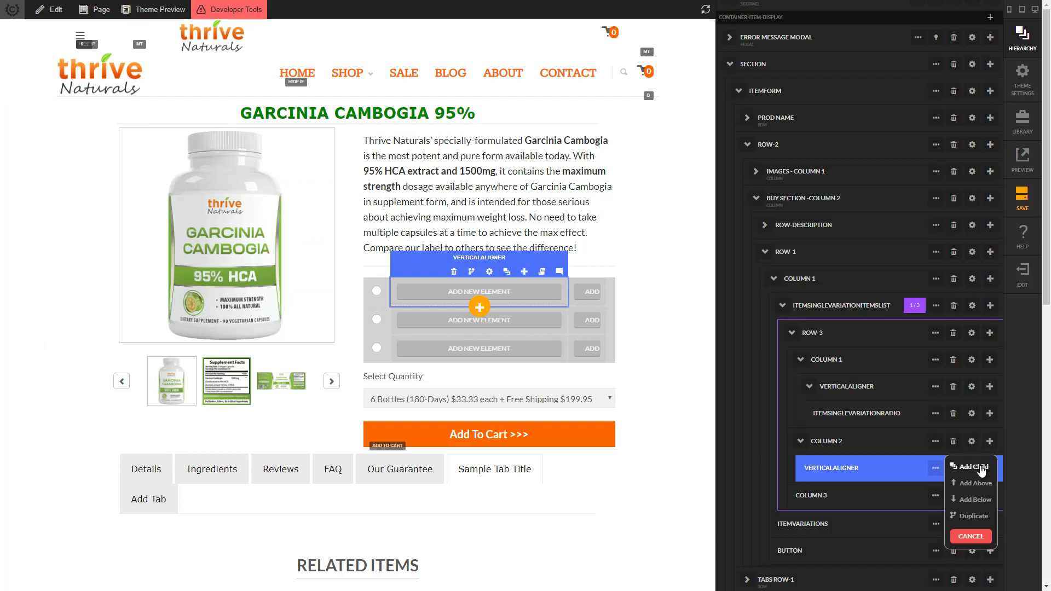
left_click(975, 466)
type("single")
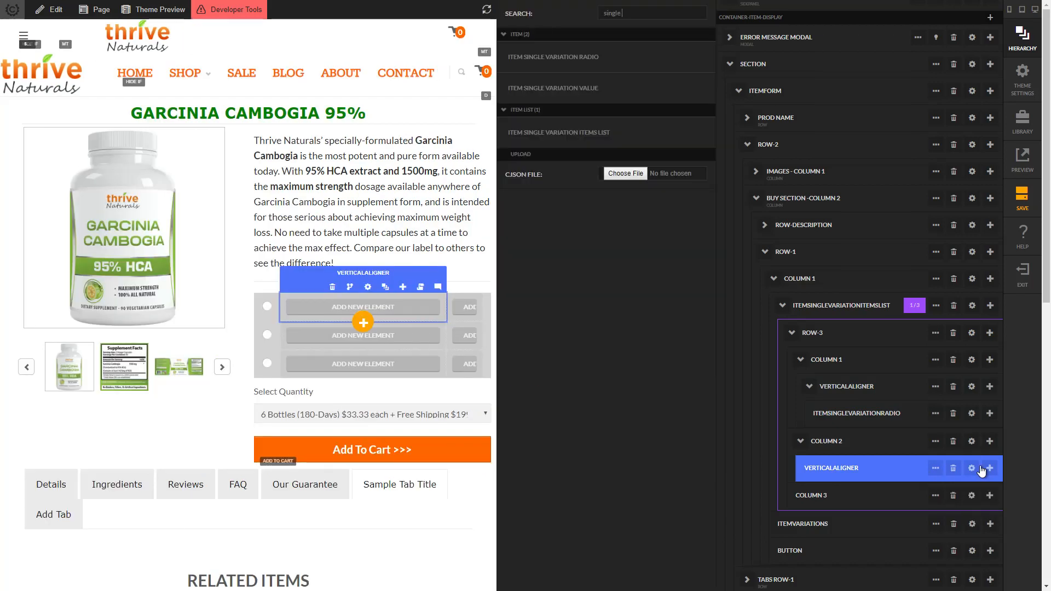
key("Down")
key("Down")
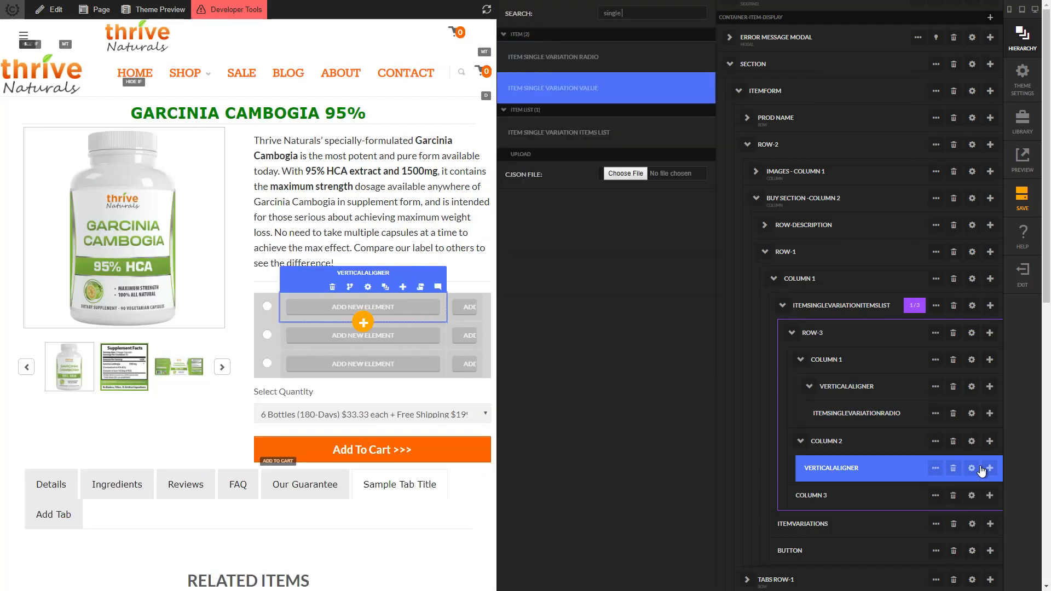
key("Return")
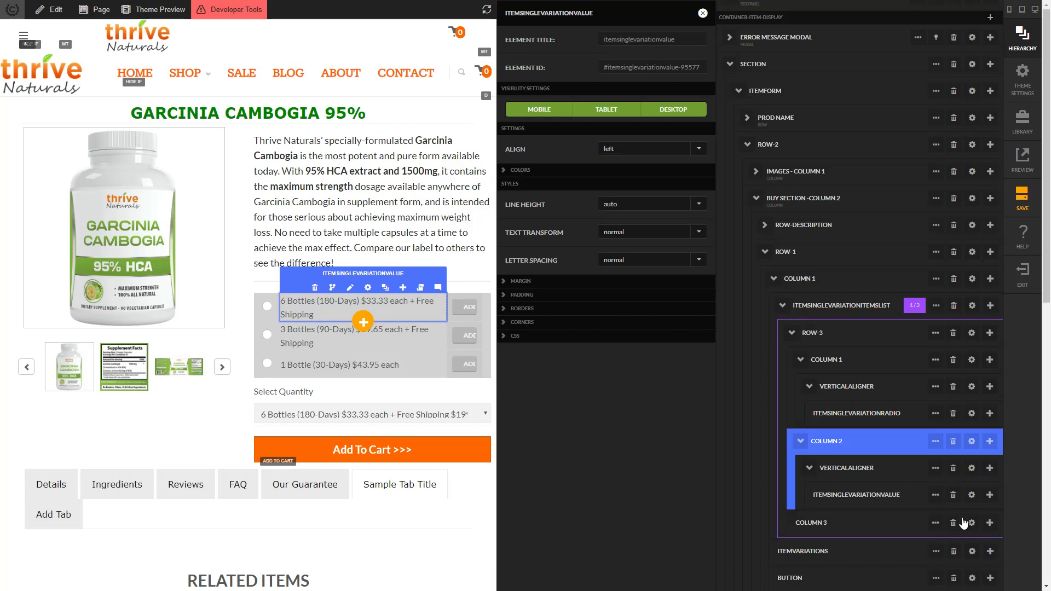
Add a Vertical Aligner inside Column 3 of the row and set its vertical alignment to Middle
scroll(881, 522, "down", 2)
left_click(989, 414)
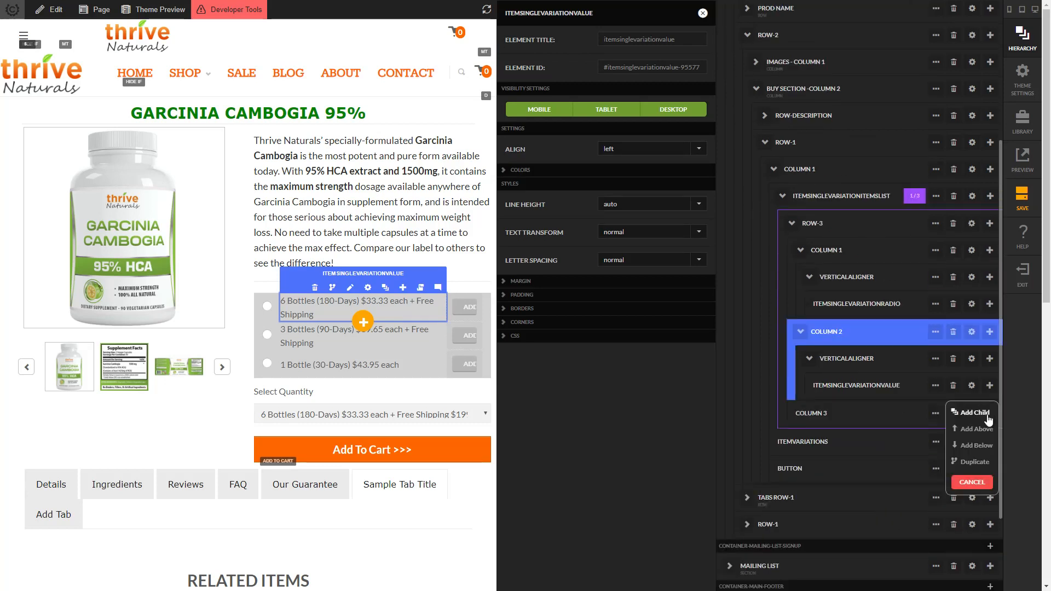
left_click(989, 414)
type("verit")
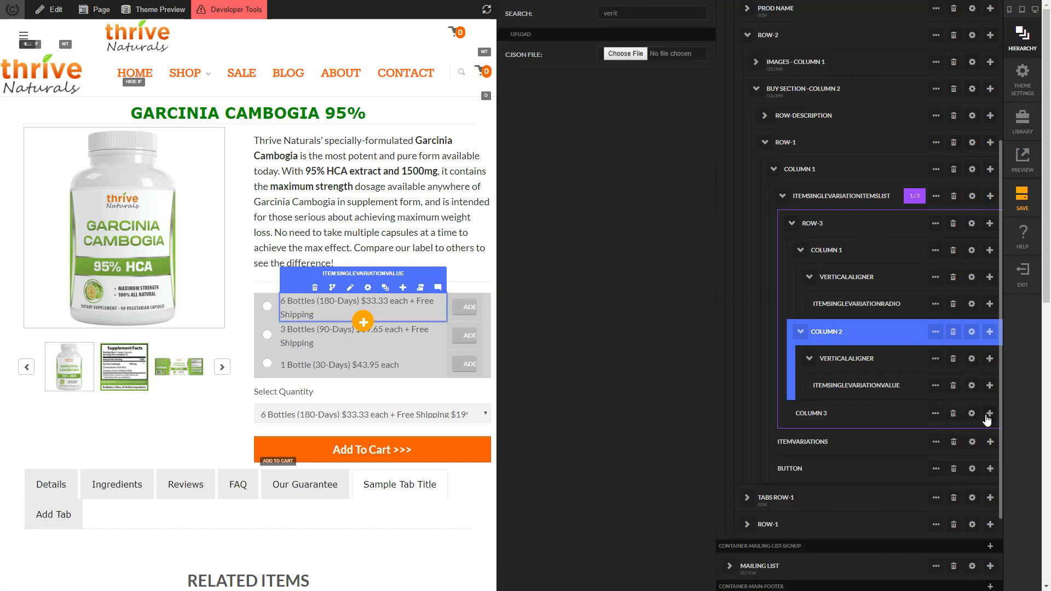
key("BackSpace")
key("BackSpace")
type("tica")
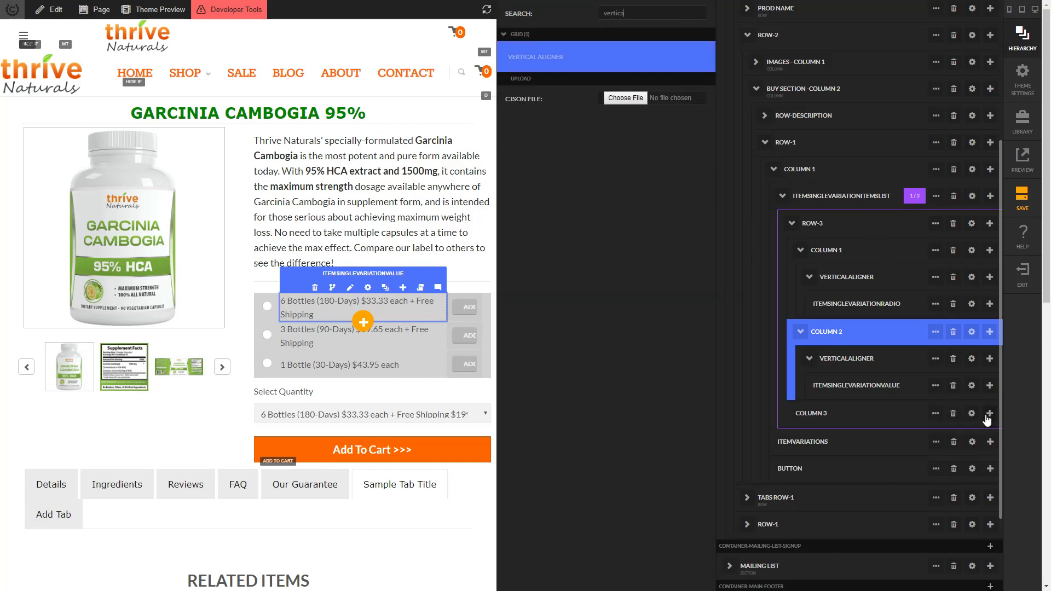
key("Return")
left_click(676, 121)
left_click(667, 173)
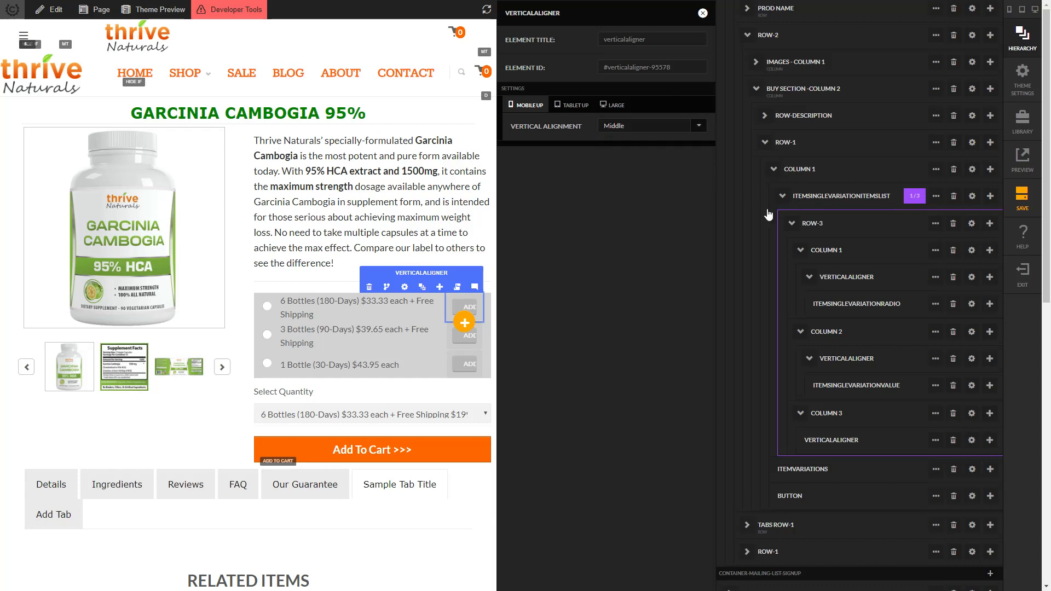
Add an Item Price element inside Column 3's vertical aligner
left_click(990, 441)
left_click(979, 441)
type("item price")
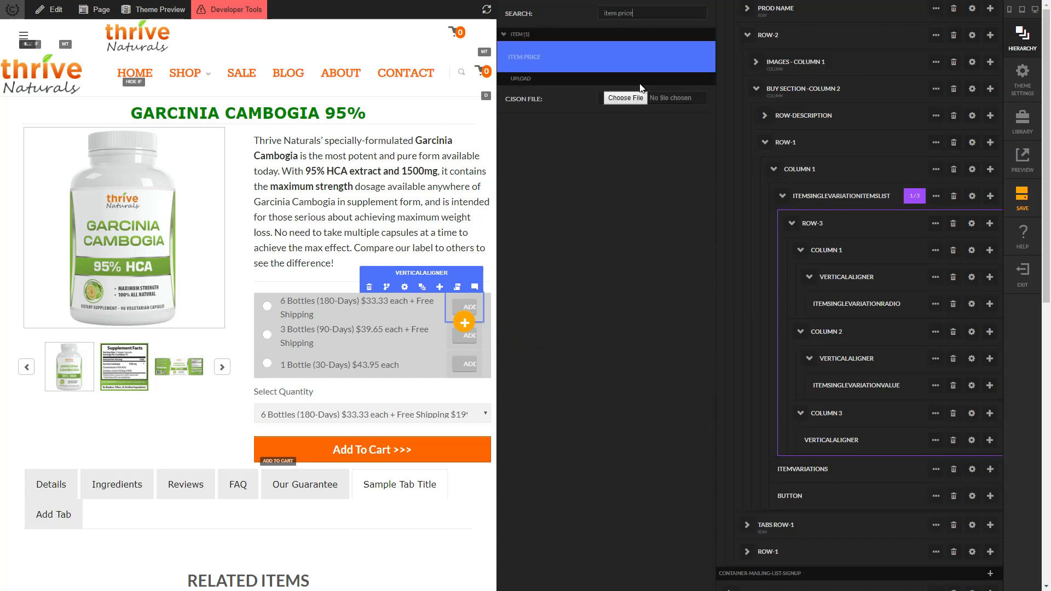
key("Return")
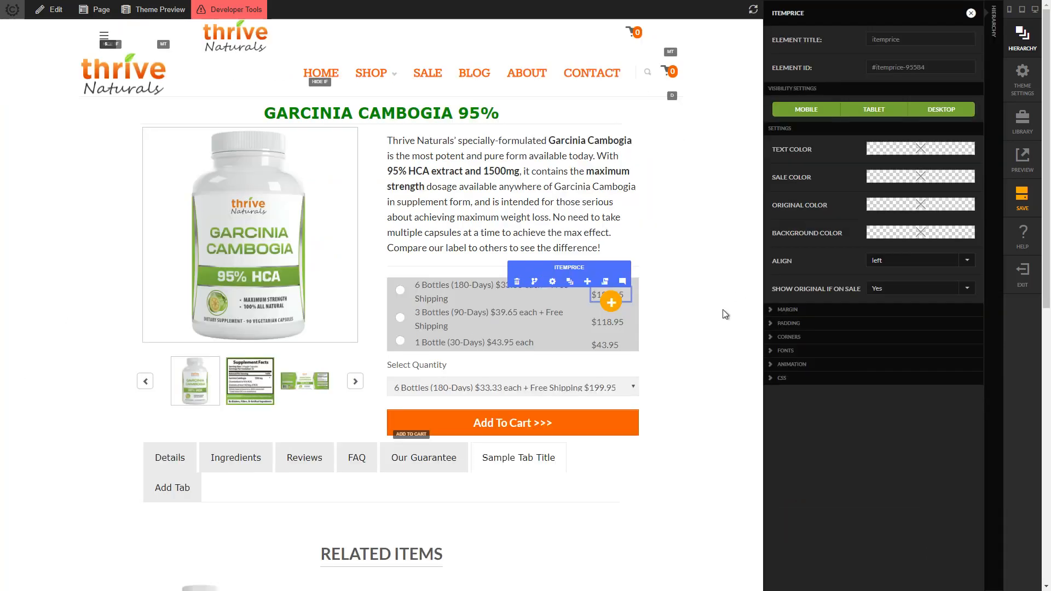
Set the alignment of the item price element in Column 3 to right
left_click(919, 269)
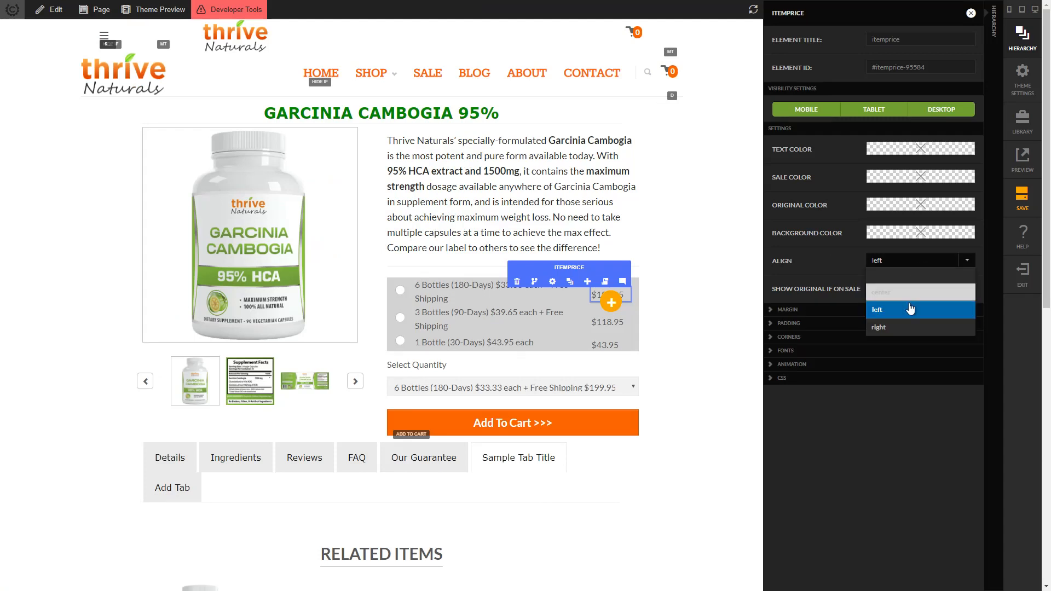
left_click(907, 331)
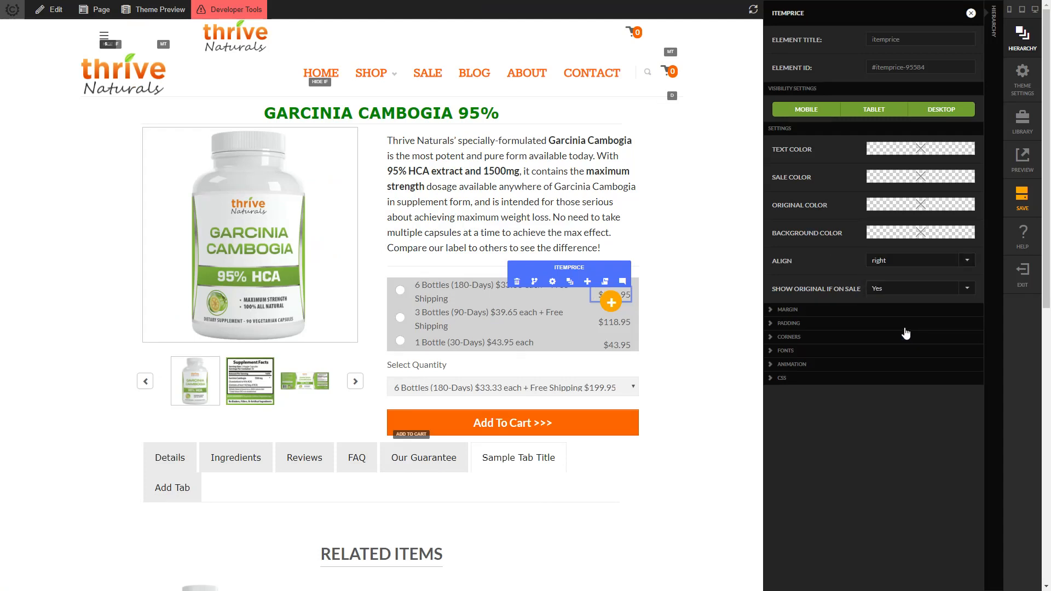
key("Escape")
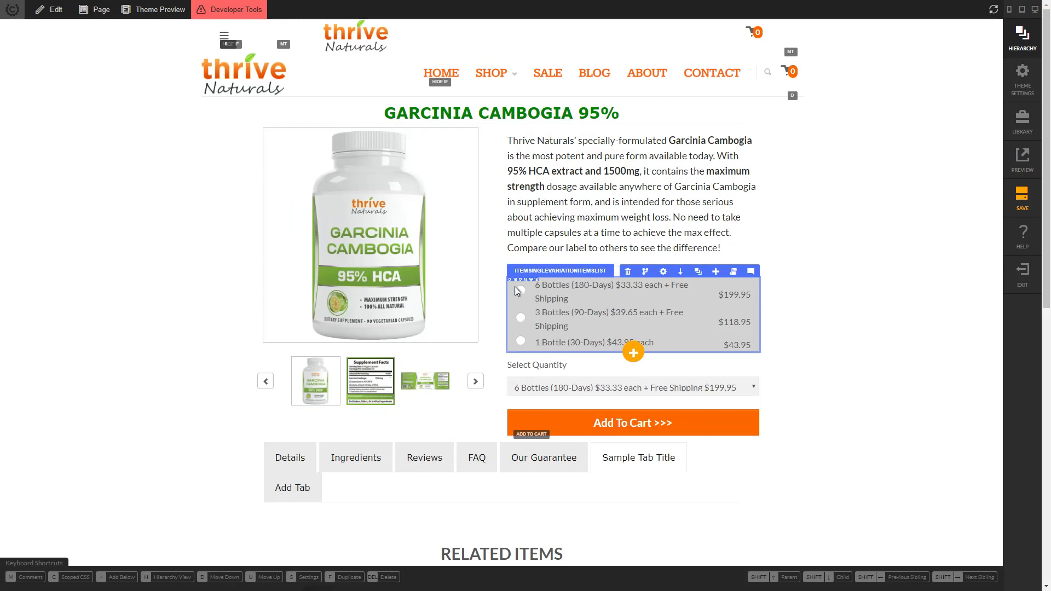
Set the alignment of the single variation radio element in Column 1 to center
left_click(457, 279)
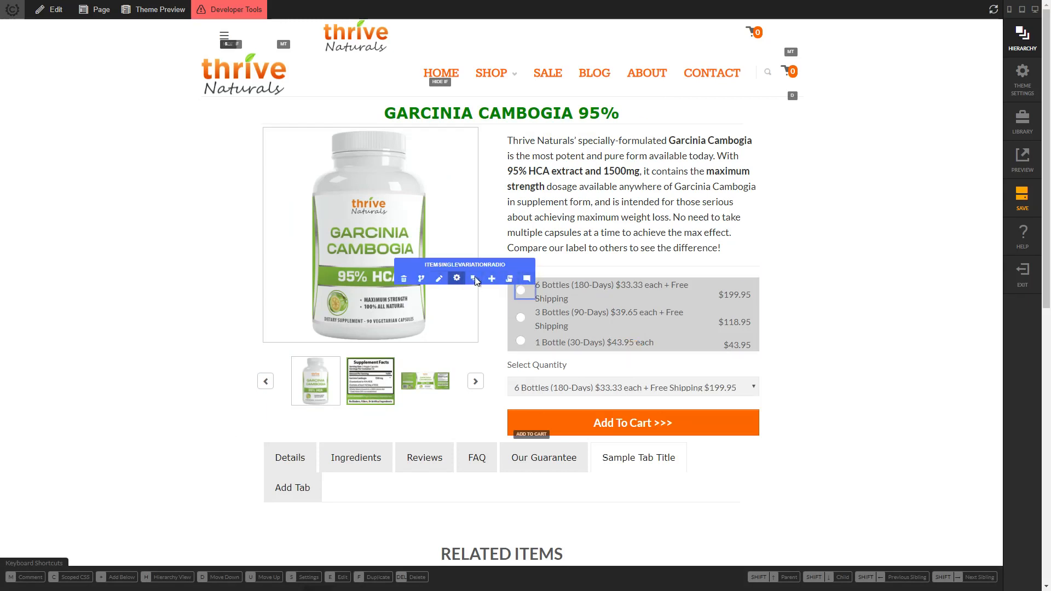
left_click(898, 150)
left_click(902, 190)
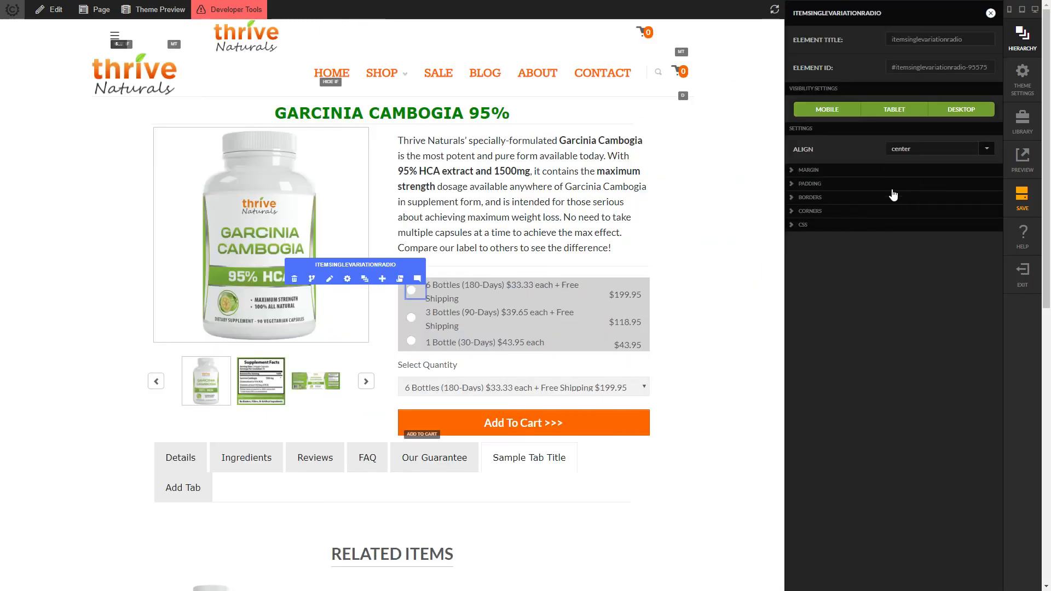
key("Escape")
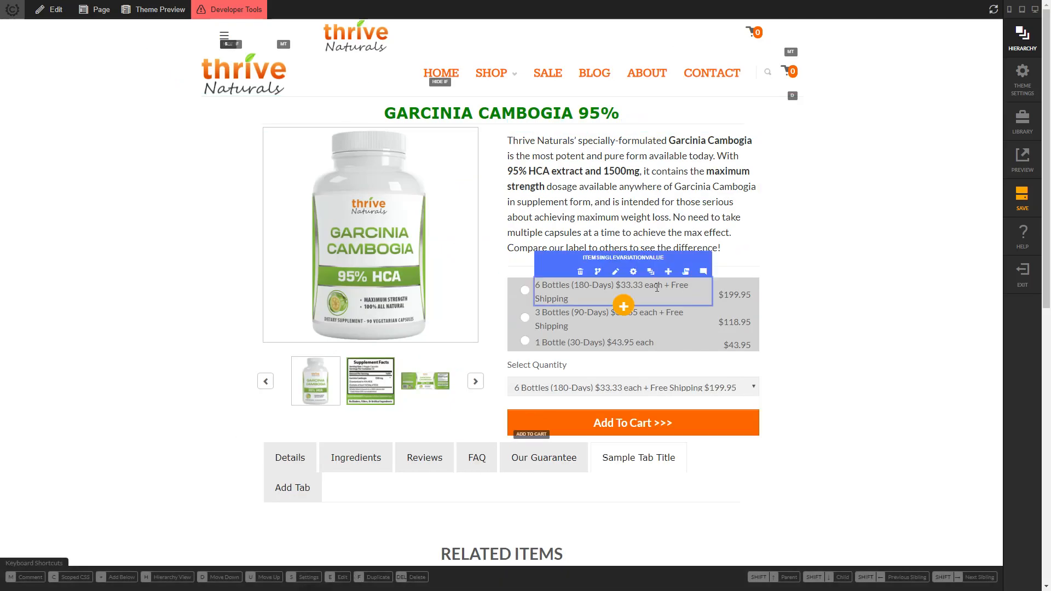
Set the top and bottom margins of the single variation value element in Column 2 to 10 px
mouse_move(653, 273)
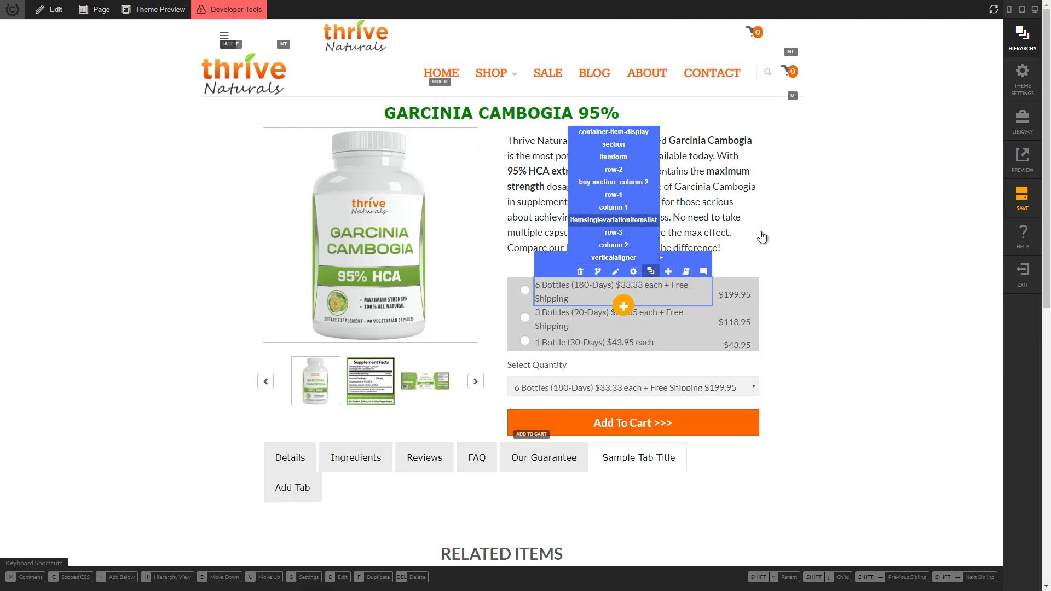
key("h")
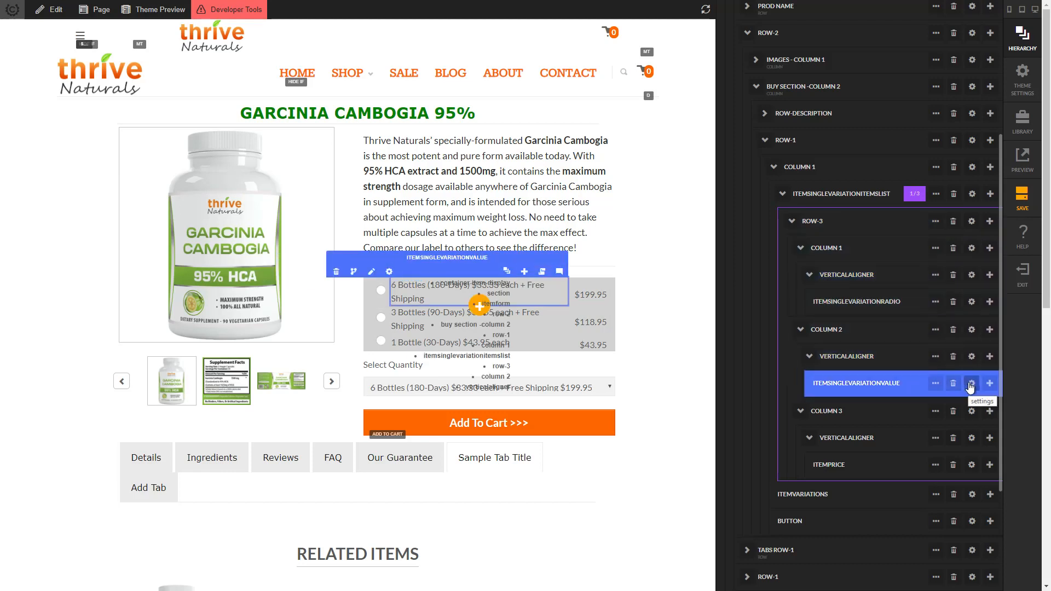
left_click(970, 383)
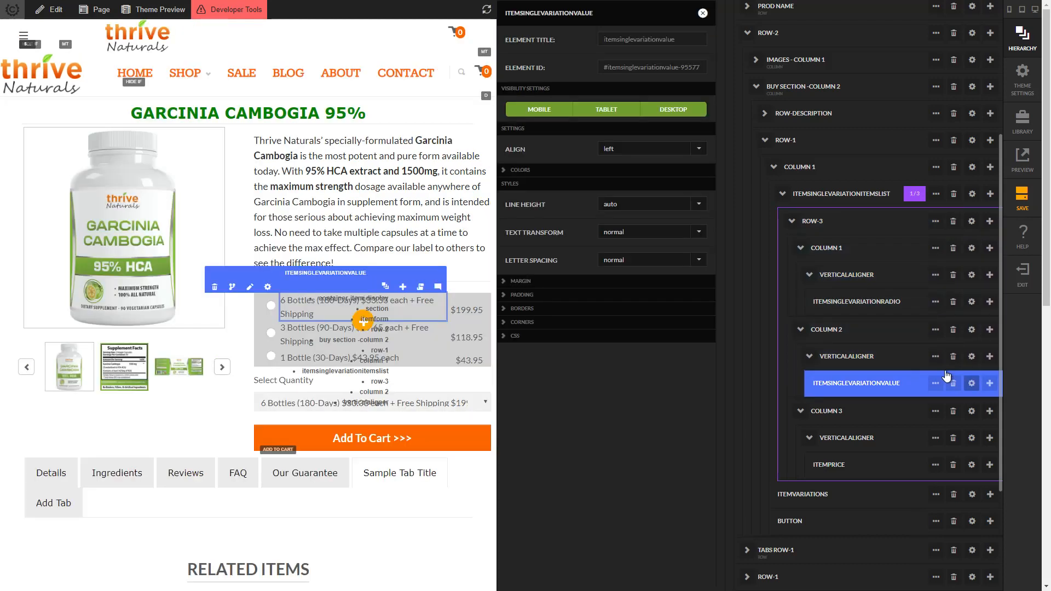
left_click(570, 282)
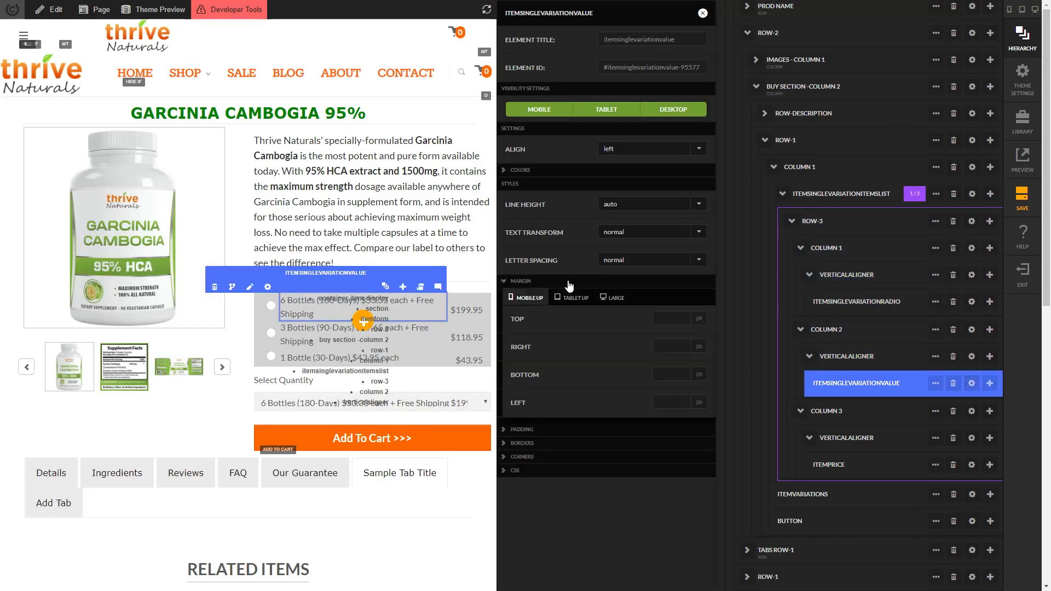
left_click(673, 320)
type("10")
key("Tab")
key("Tab")
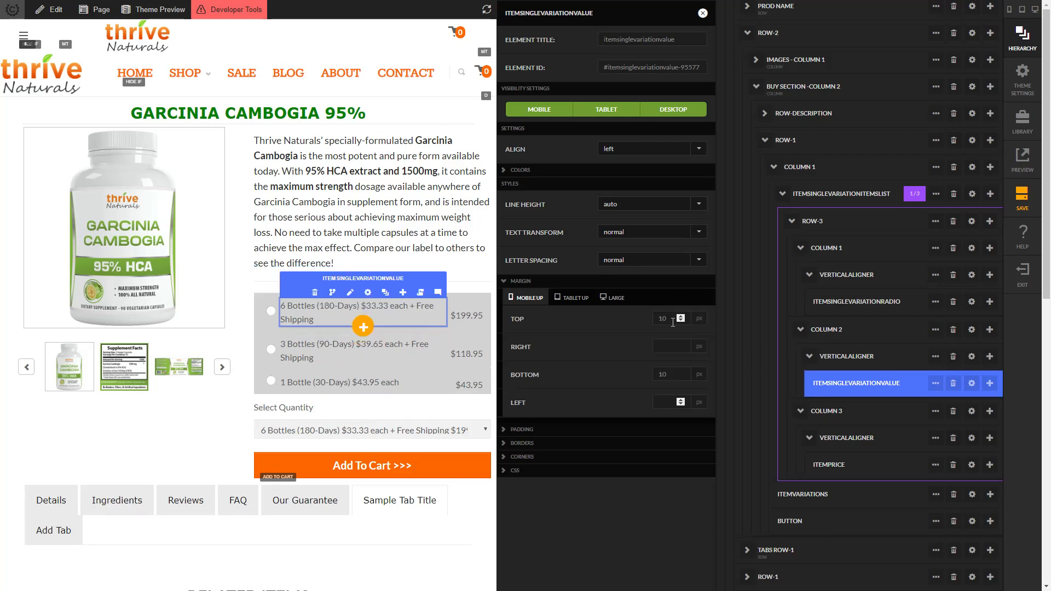
left_click(704, 14)
key("Escape")
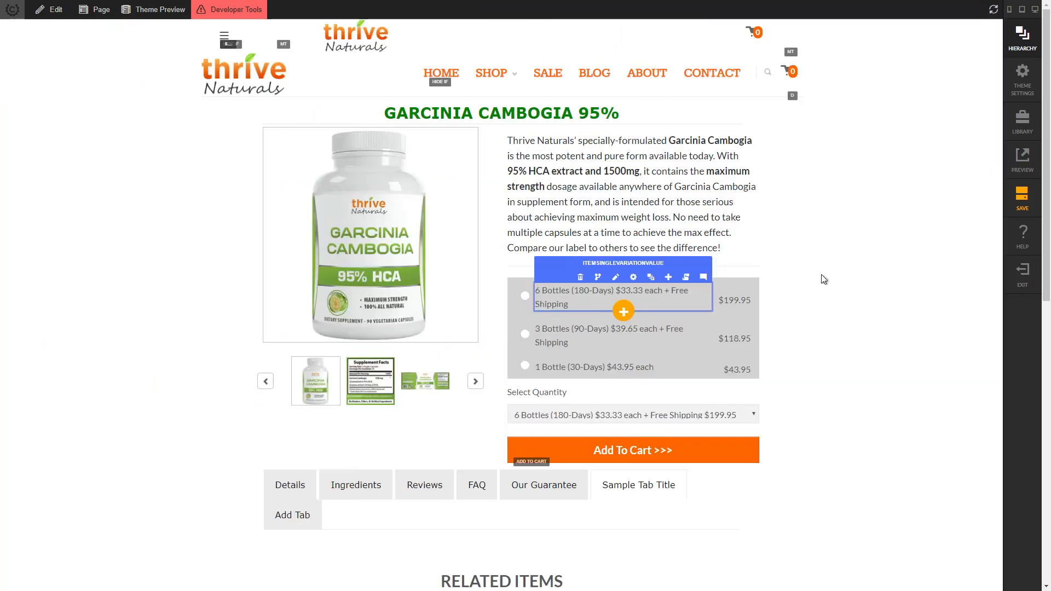
Save the page, exit the editor and test selecting the 6, 3 and 1 bottle options in the variation list
left_click(1021, 197)
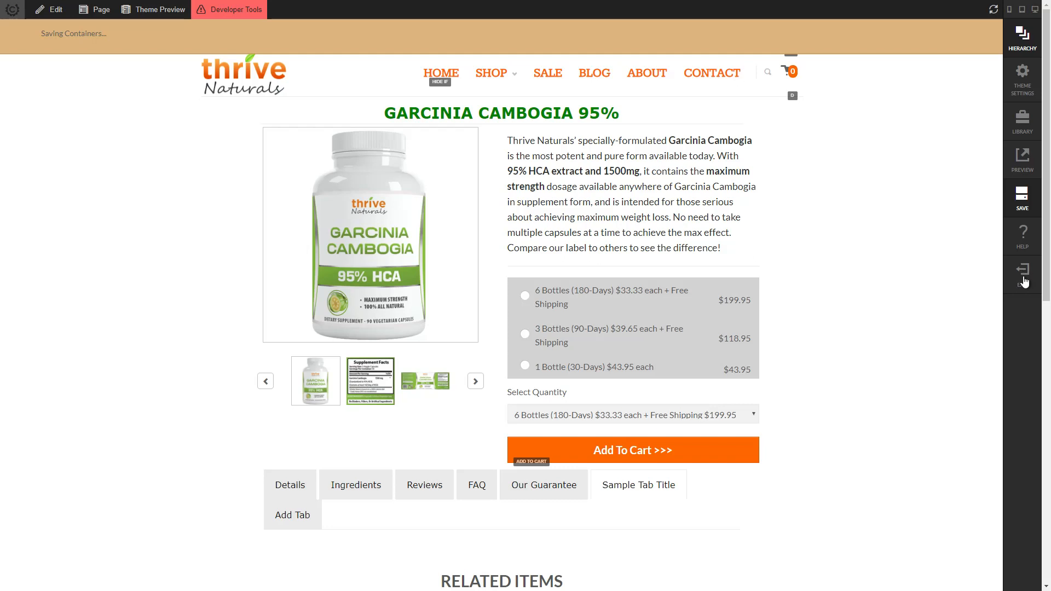
left_click(1023, 280)
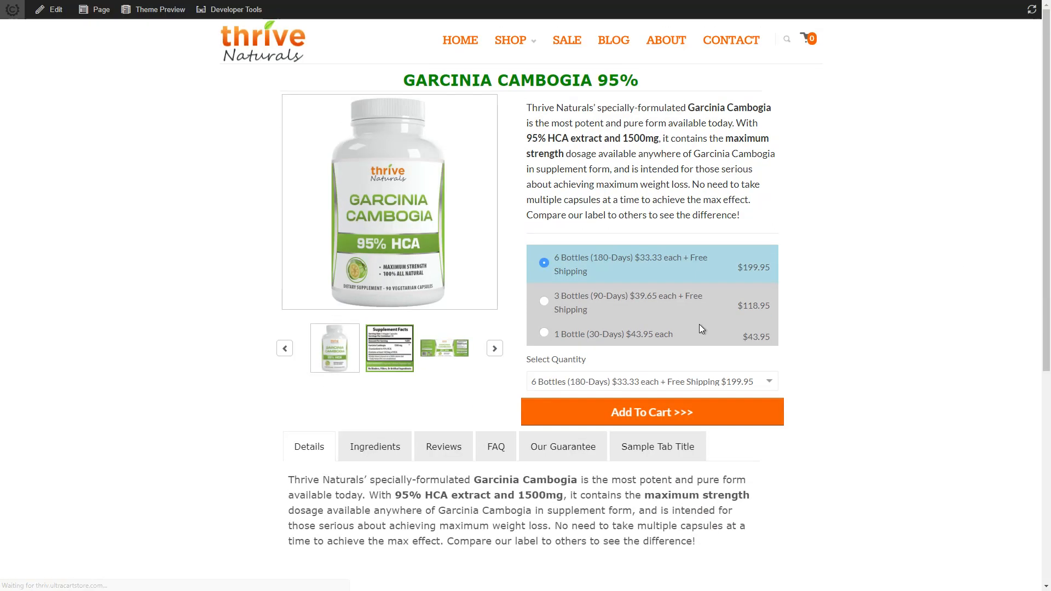
left_click(618, 304)
left_click(605, 331)
left_click(582, 298)
left_click(581, 271)
left_click(576, 309)
left_click(578, 326)
left_click(580, 302)
left_click(653, 258)
left_click(525, 39)
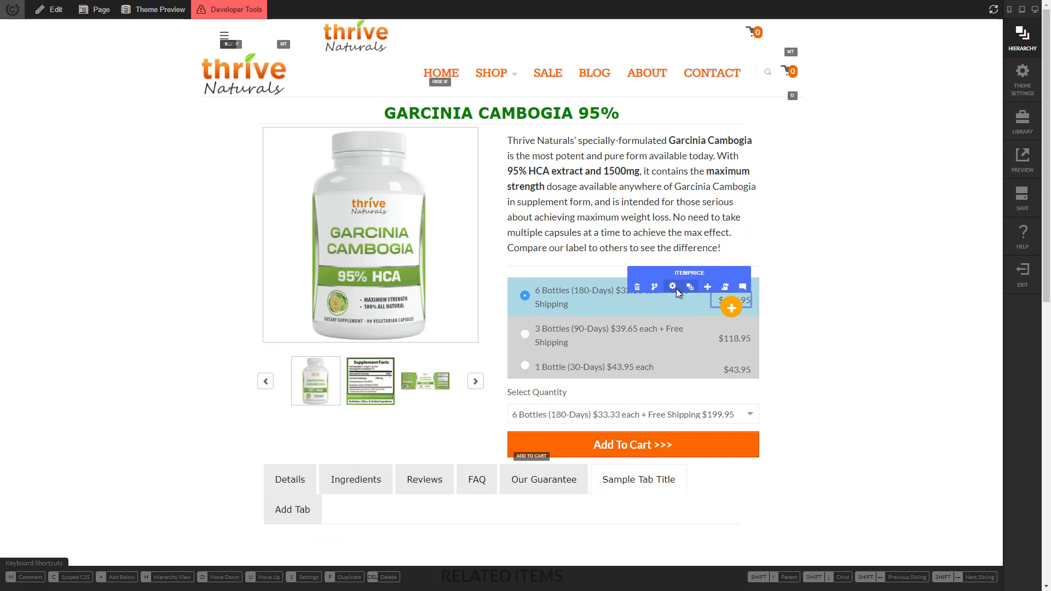
left_click(673, 287)
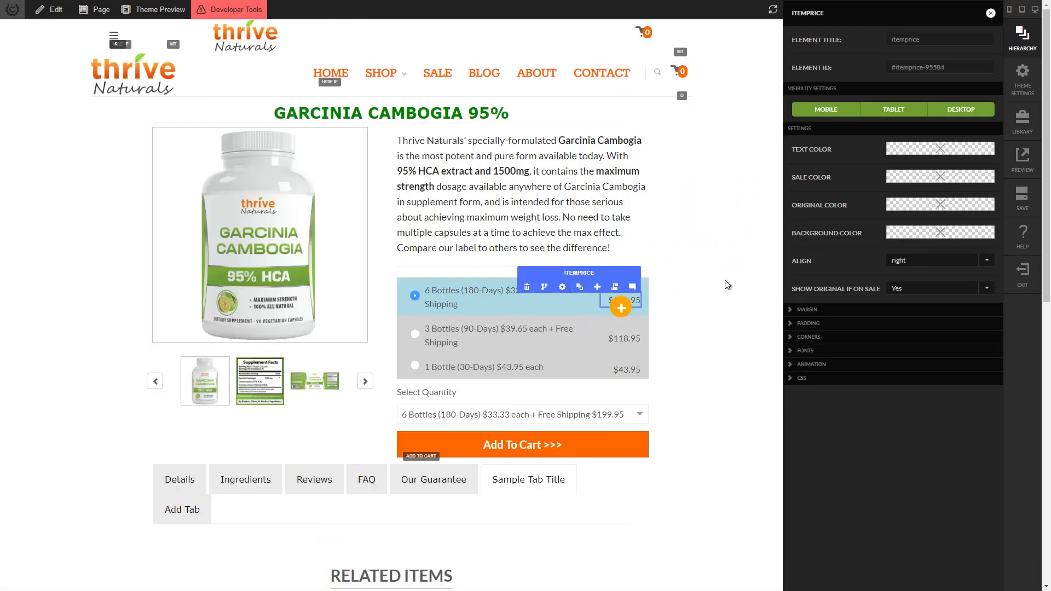
left_click(751, 280)
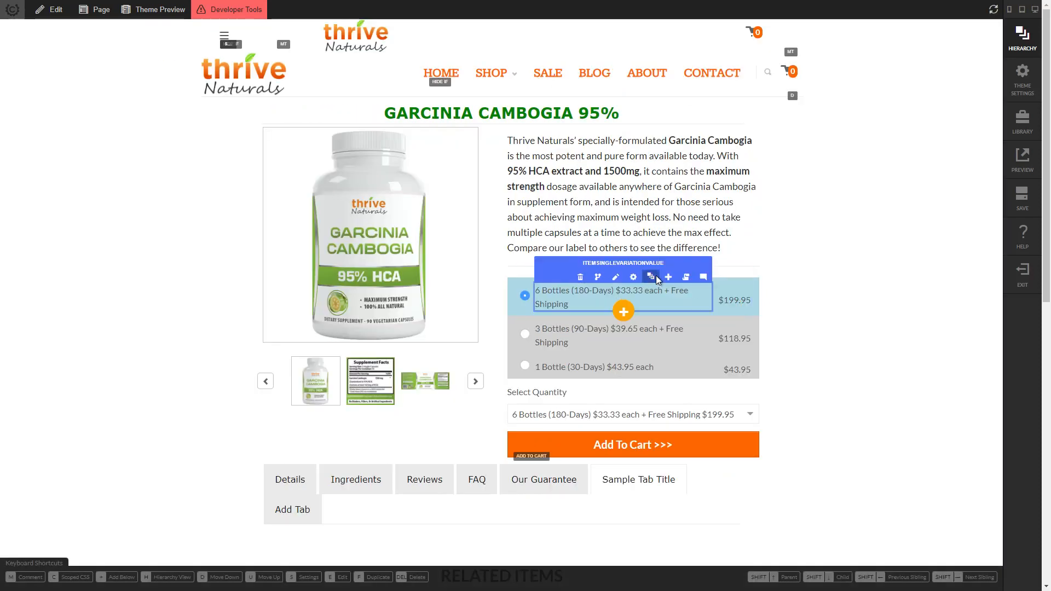
left_click(655, 274)
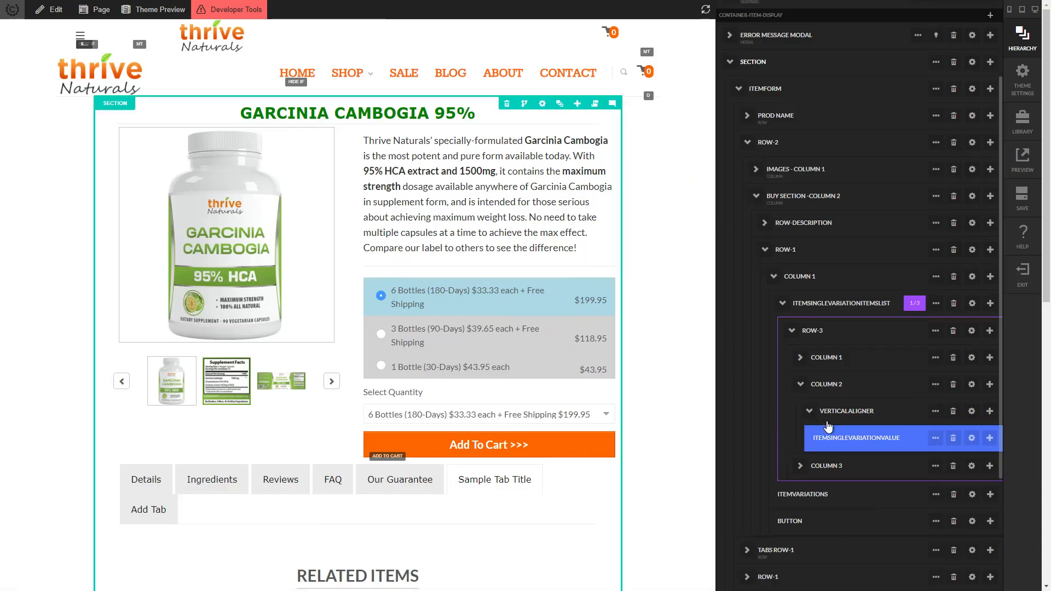
left_click(627, 324)
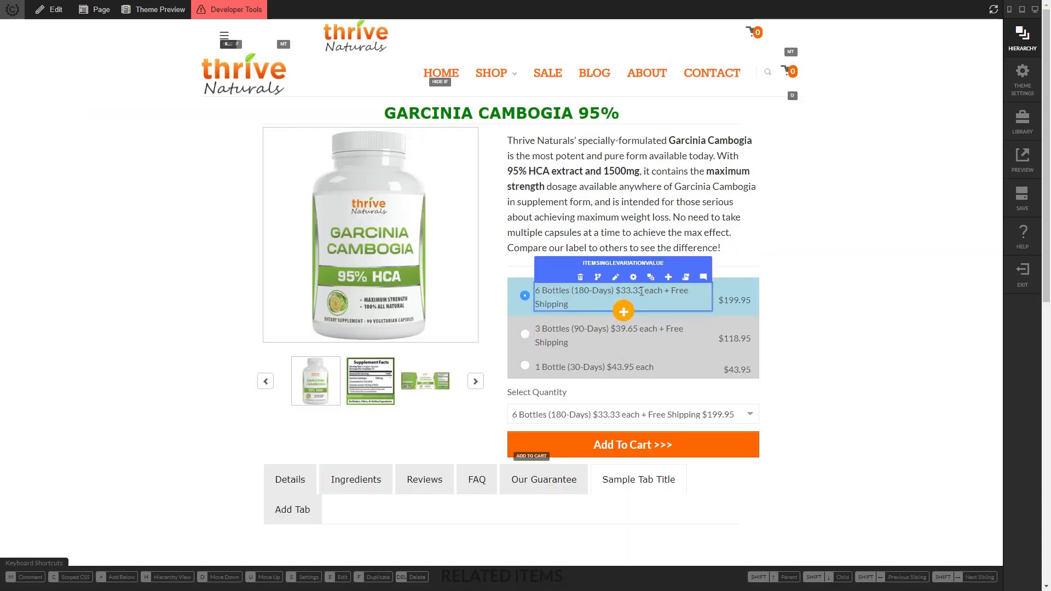
Set the top margin of the item price element in Column 3 to 0 px
left_click(724, 298)
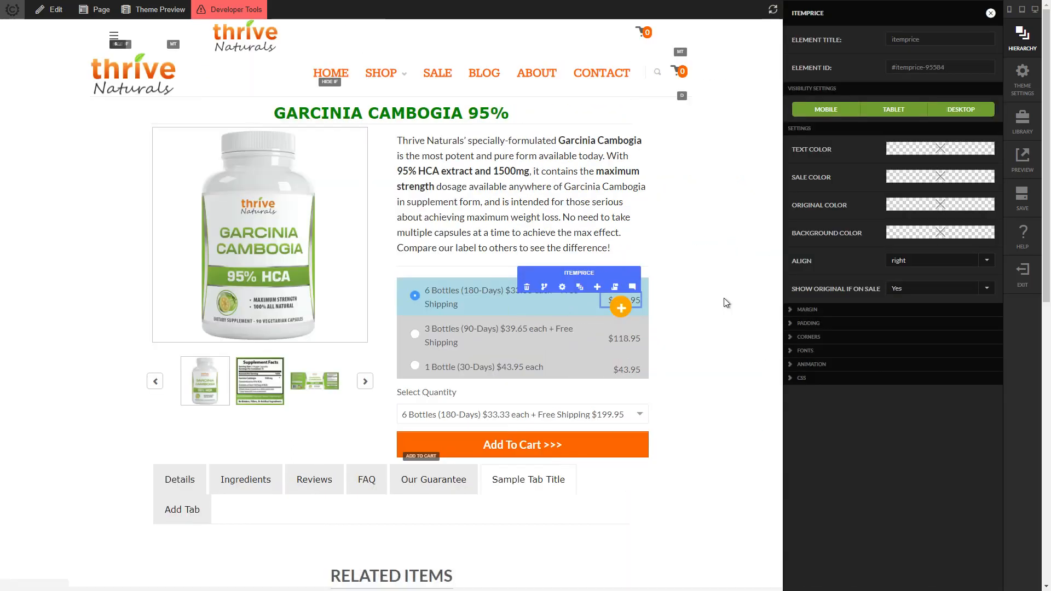
left_click(828, 309)
double_click(951, 347)
type("0")
key("Tab")
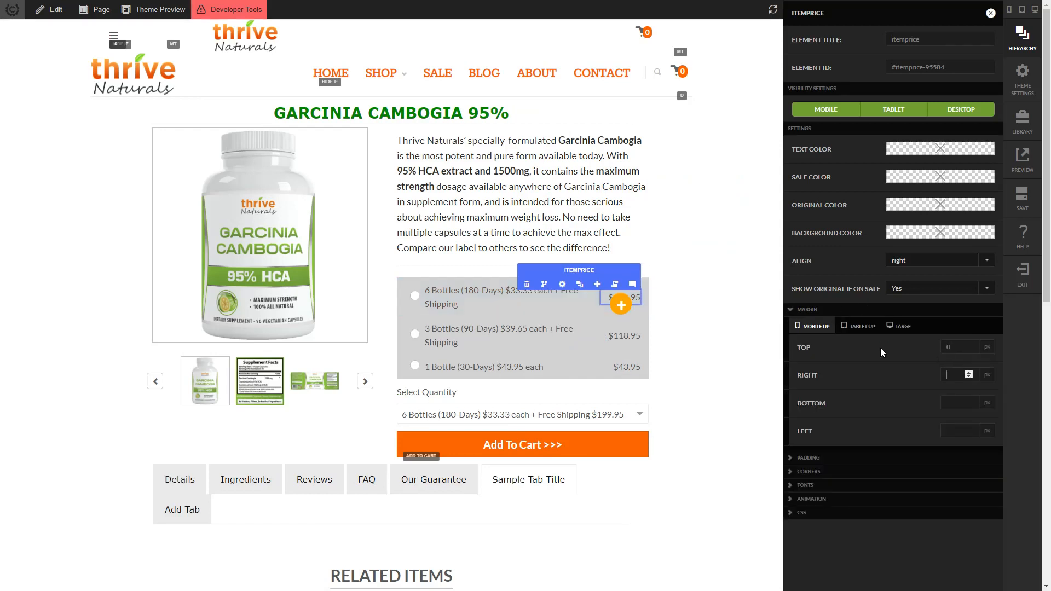
left_click(751, 339)
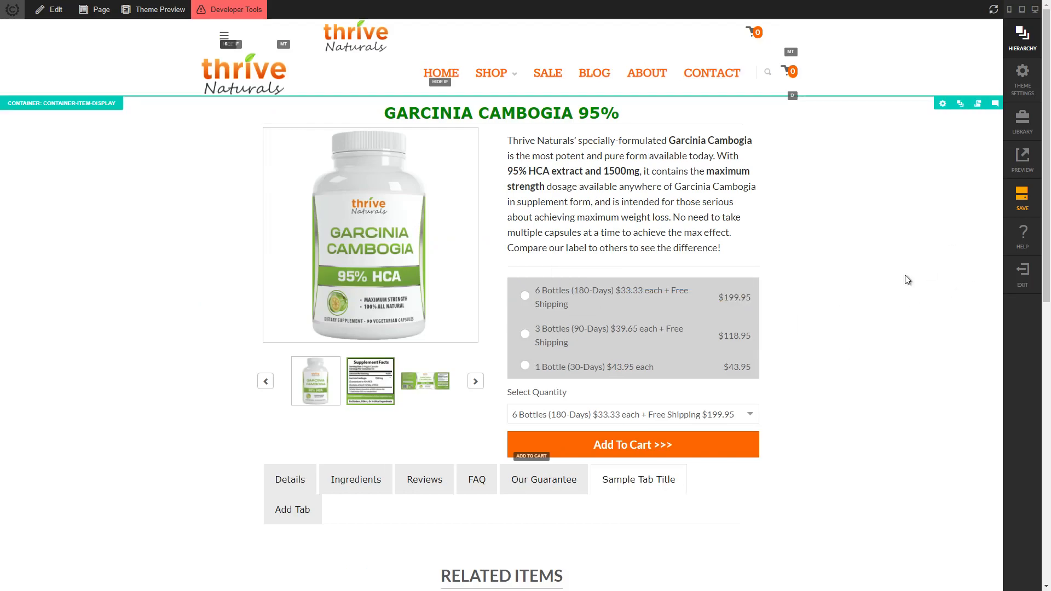
Save the price margin change, exit the editor and try each bottle option again on the live page
left_click(1016, 212)
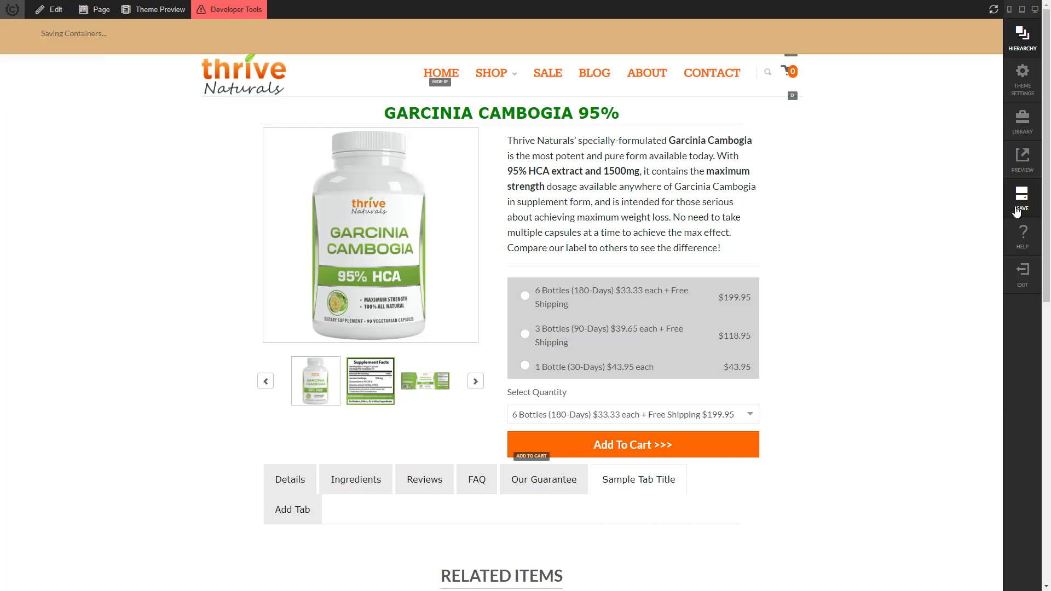
left_click(1024, 281)
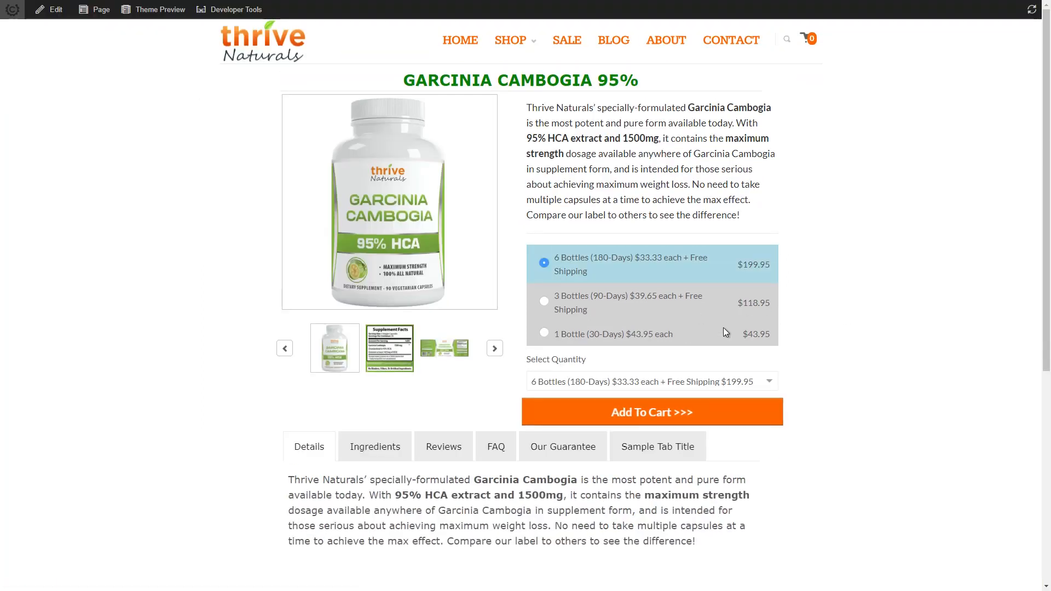
left_click(666, 336)
left_click(681, 307)
left_click(676, 269)
left_click(671, 303)
left_click(648, 334)
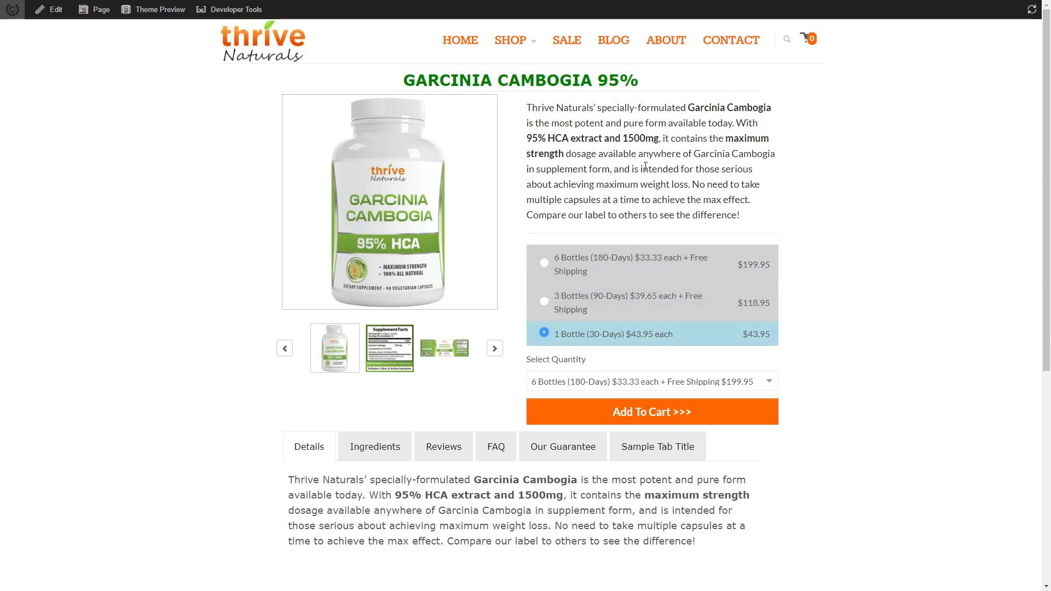
left_click(702, 268)
left_click(691, 304)
left_click(686, 328)
left_click(544, 300)
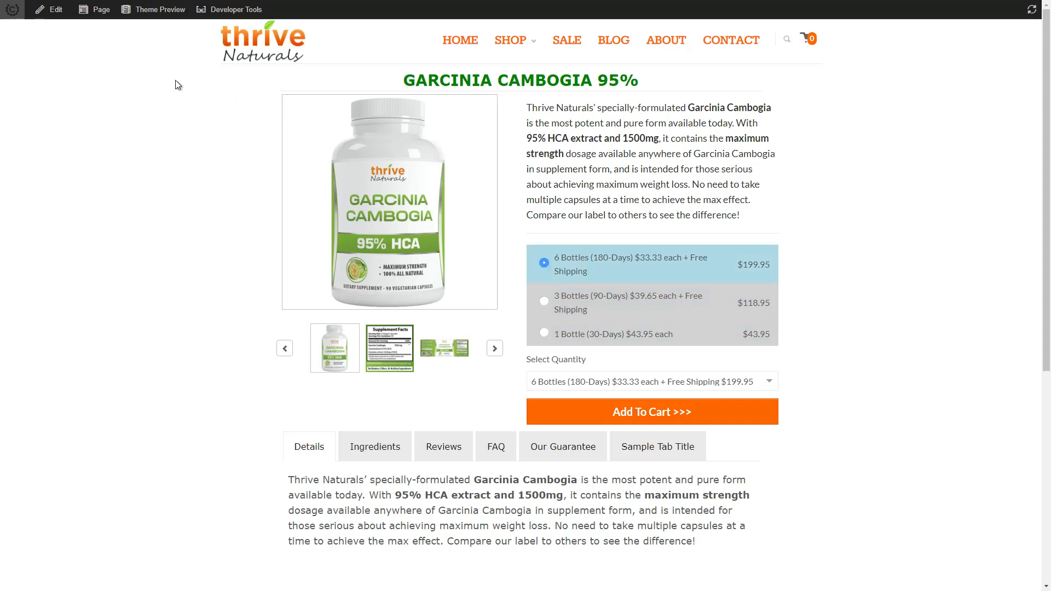
Reopen the page in the editor and examine the single variation items list and item variations elements in the hierarchy
left_click(51, 9)
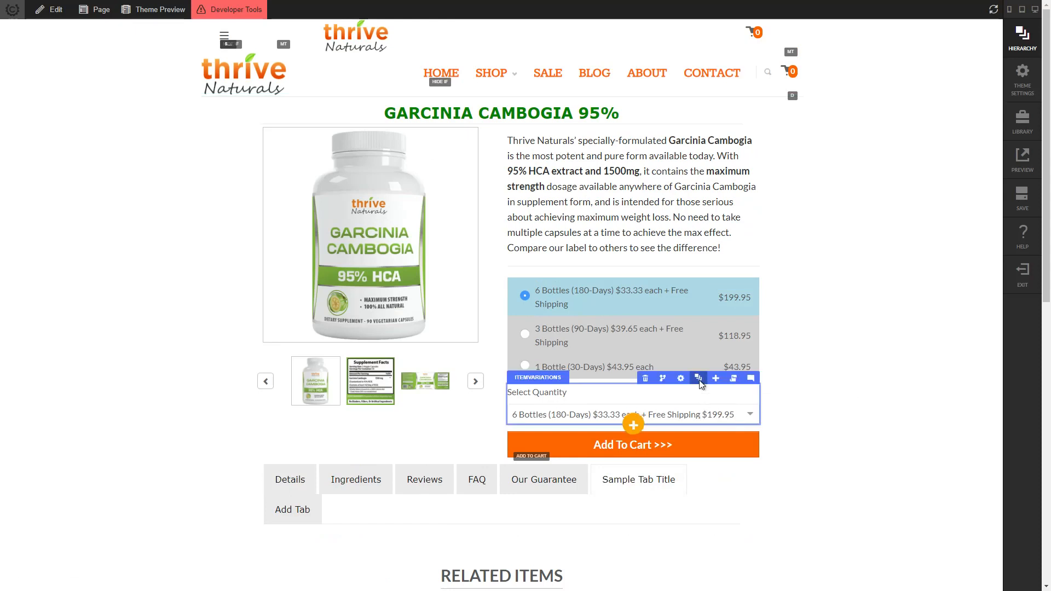
left_click(698, 379)
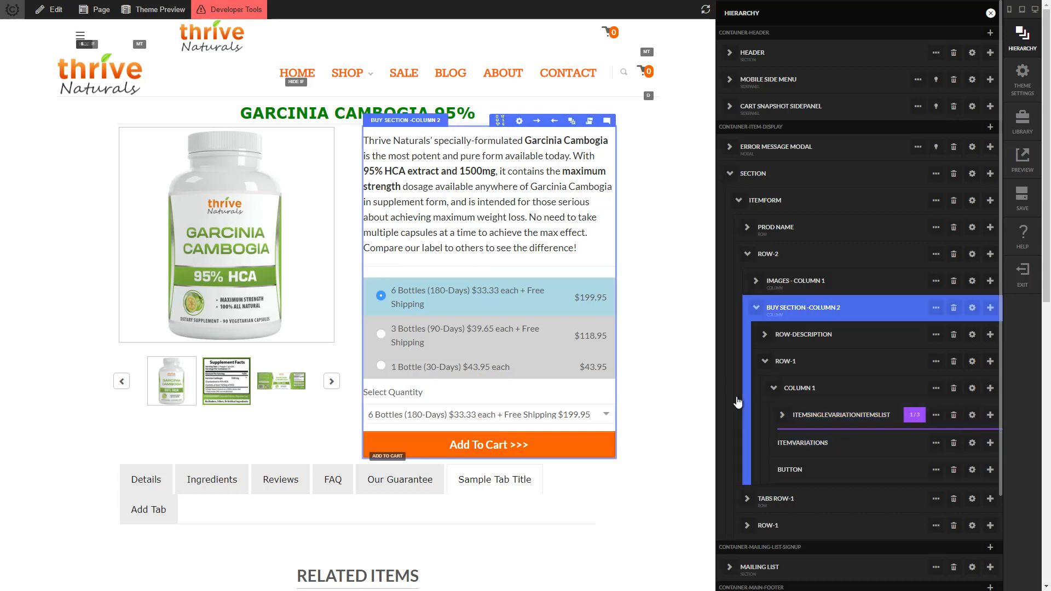
key("h")
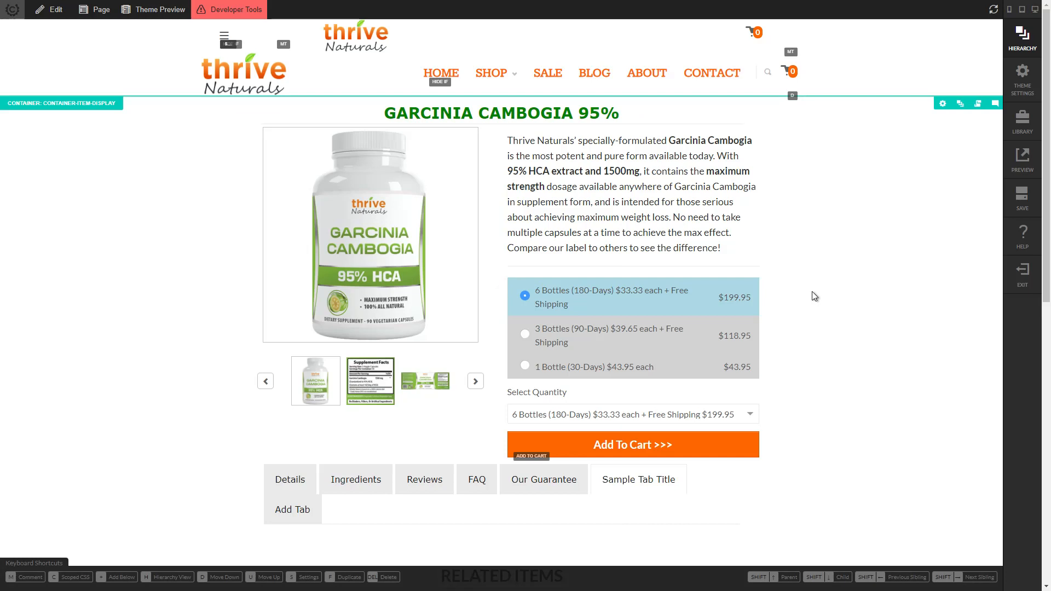
left_click(691, 303)
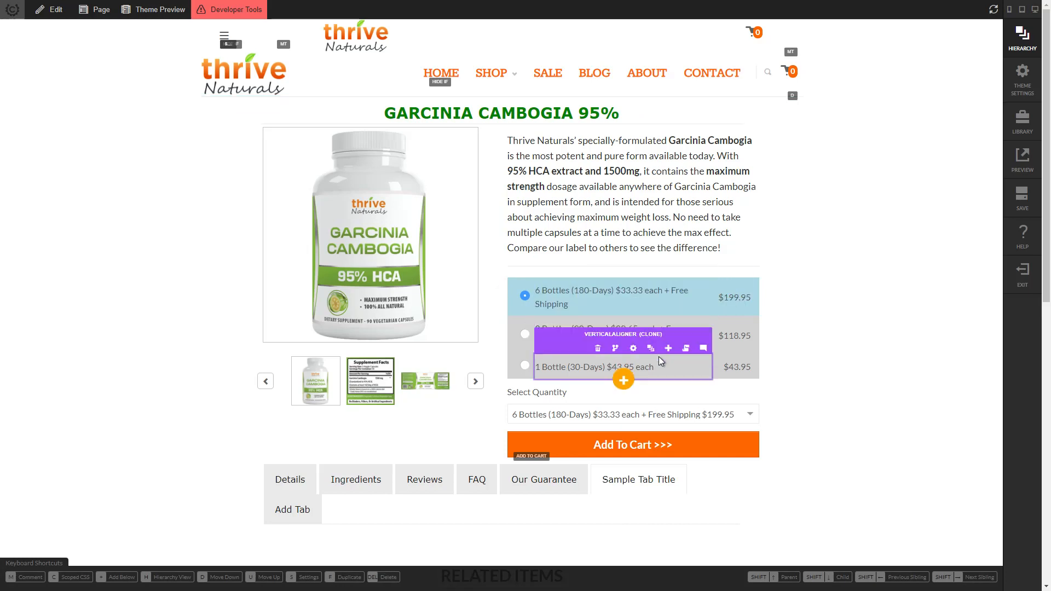
left_click(821, 350)
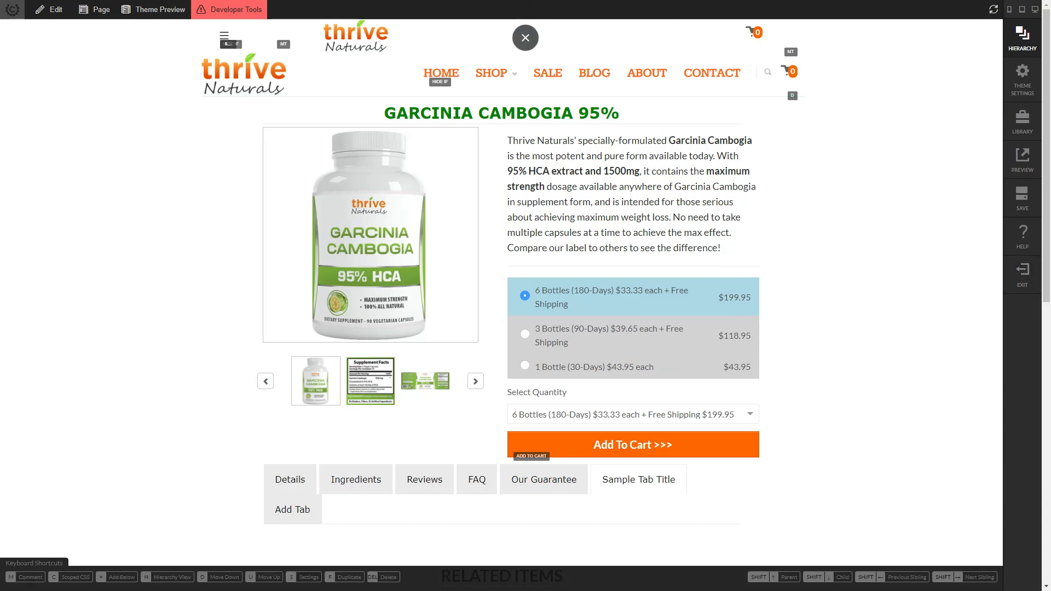